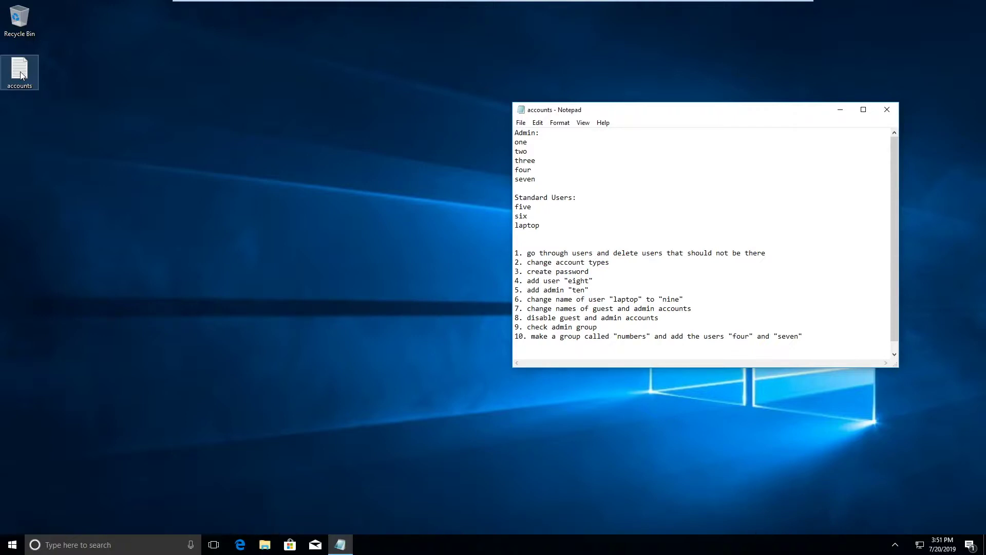
# Snap the readme to the right half, review its task and user lists, and search for 'c'.
pyautogui.press('super+Right')
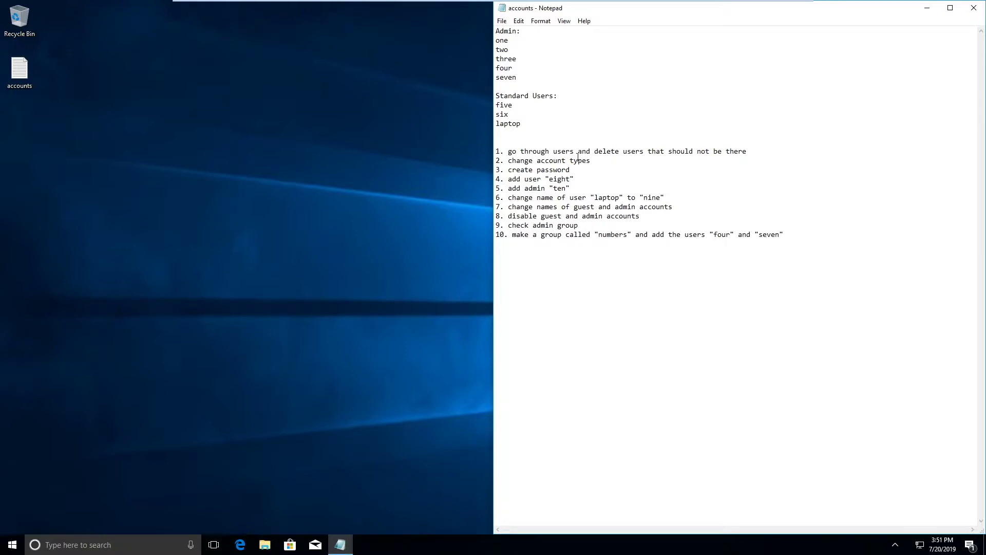
pyautogui.moveTo(495, 151); pyautogui.dragTo(784, 234)
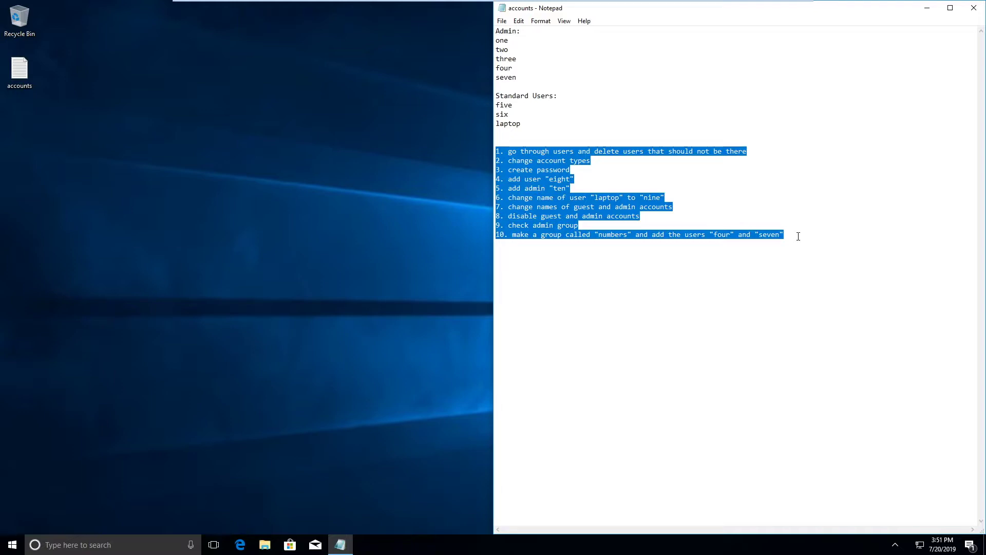
pyautogui.moveTo(522, 124); pyautogui.dragTo(496, 30)
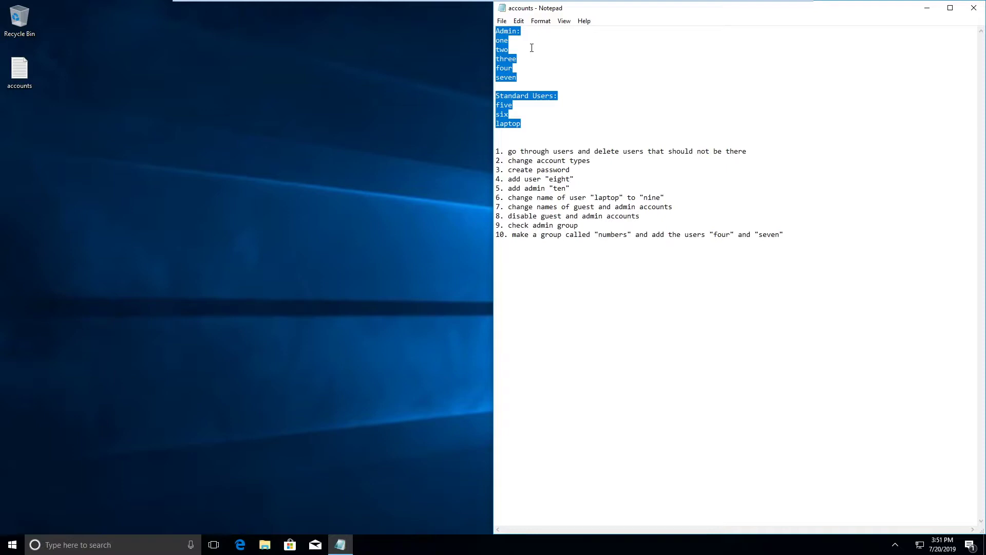
pyautogui.press('super')
pyautogui.write('c')
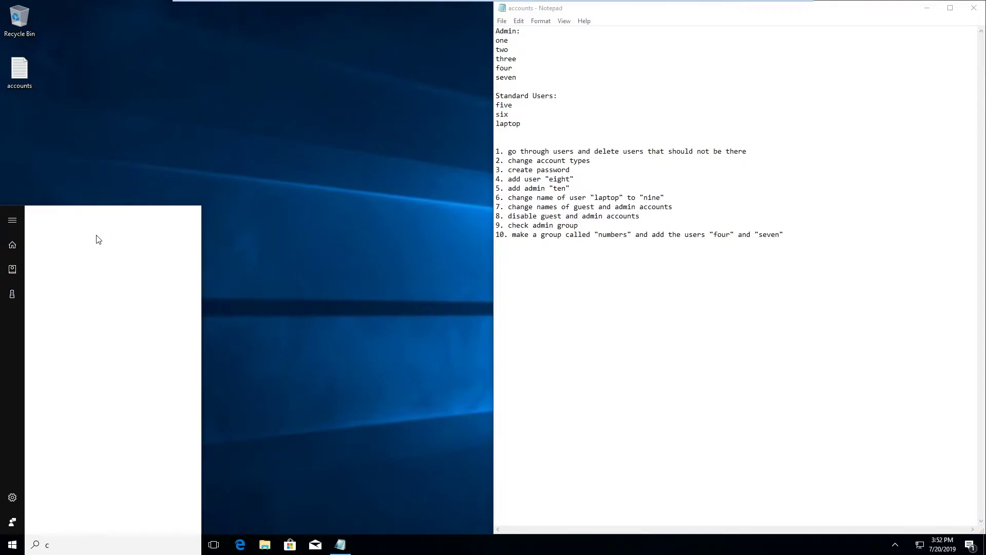
# Launch Control Panel from search, dock it on the left half, and open User Accounts.
pyautogui.write('ontrol pane')
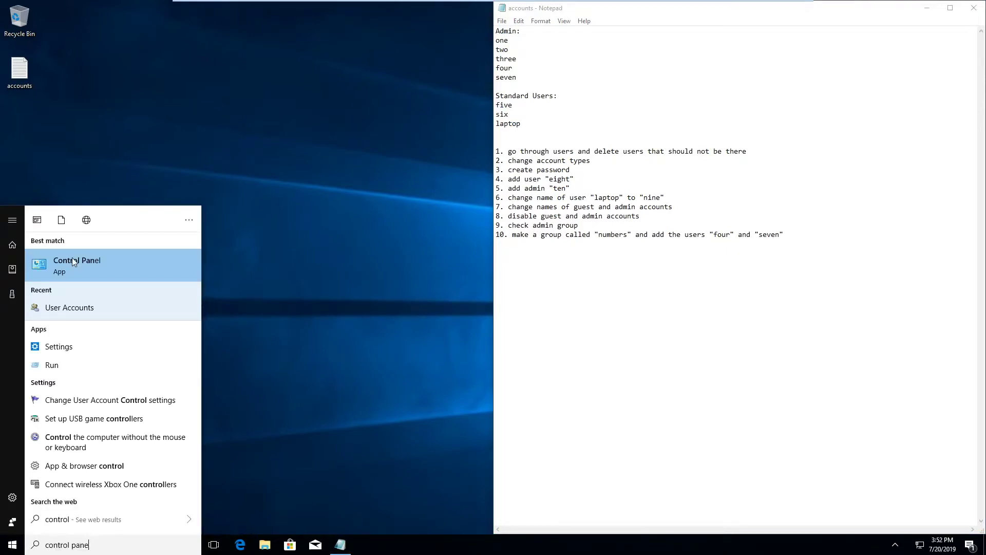
pyautogui.click(74, 262)
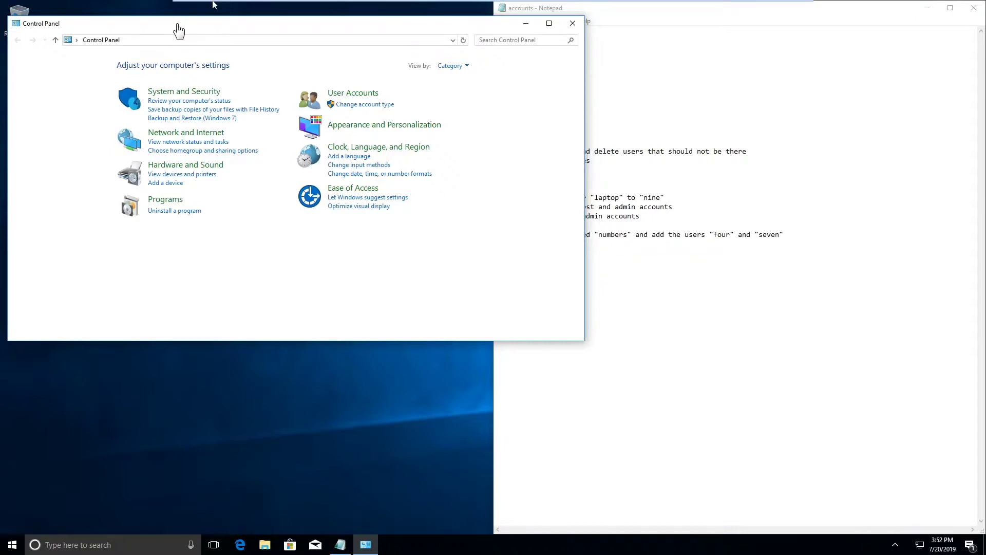
pyautogui.press('super+Left')
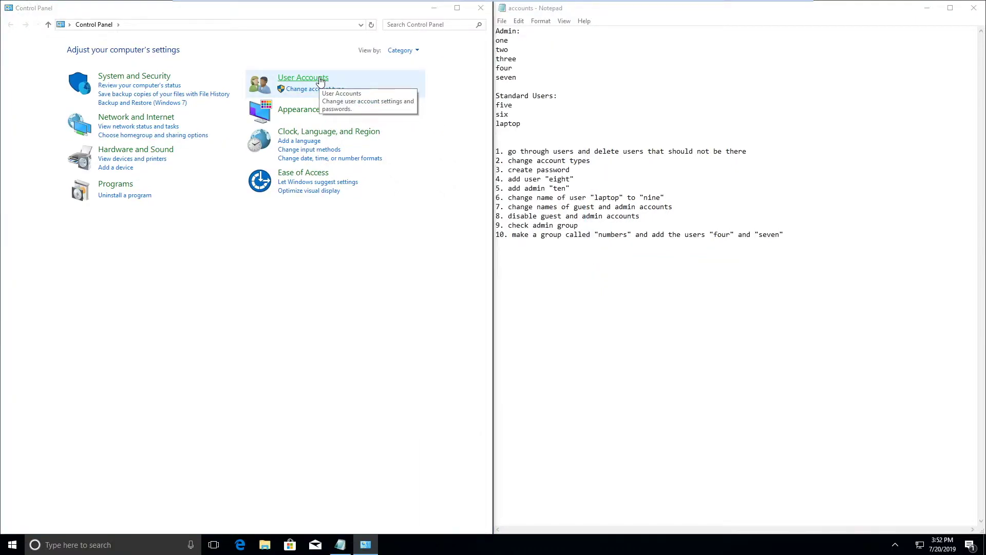
pyautogui.click(320, 81)
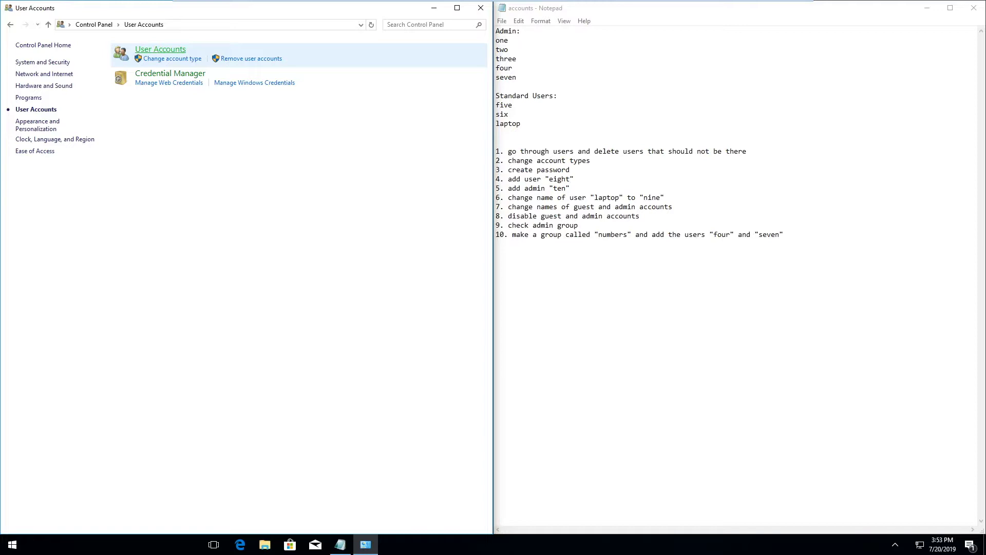
# Show all local accounts via Manage another account and select the alphabet account.
pyautogui.click(160, 49)
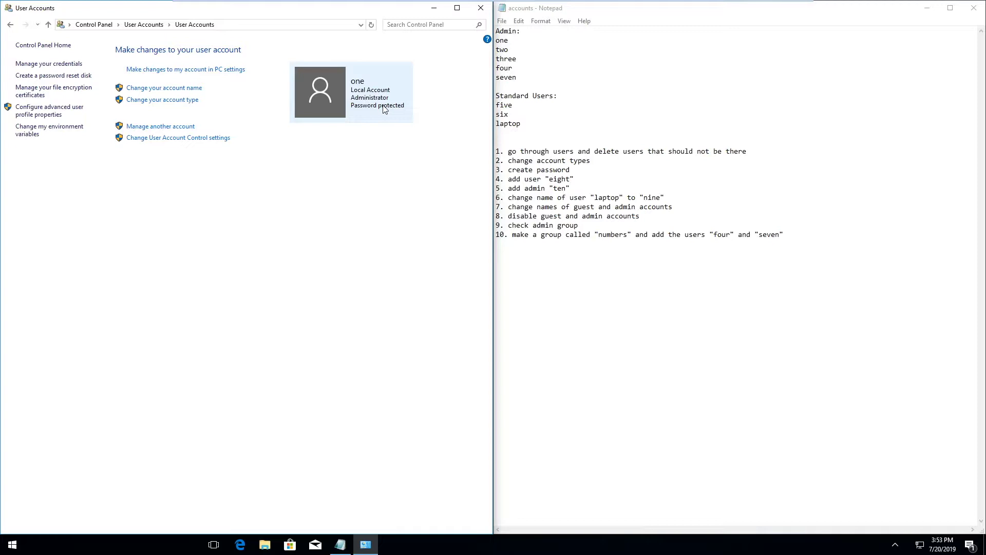
pyautogui.click(160, 126)
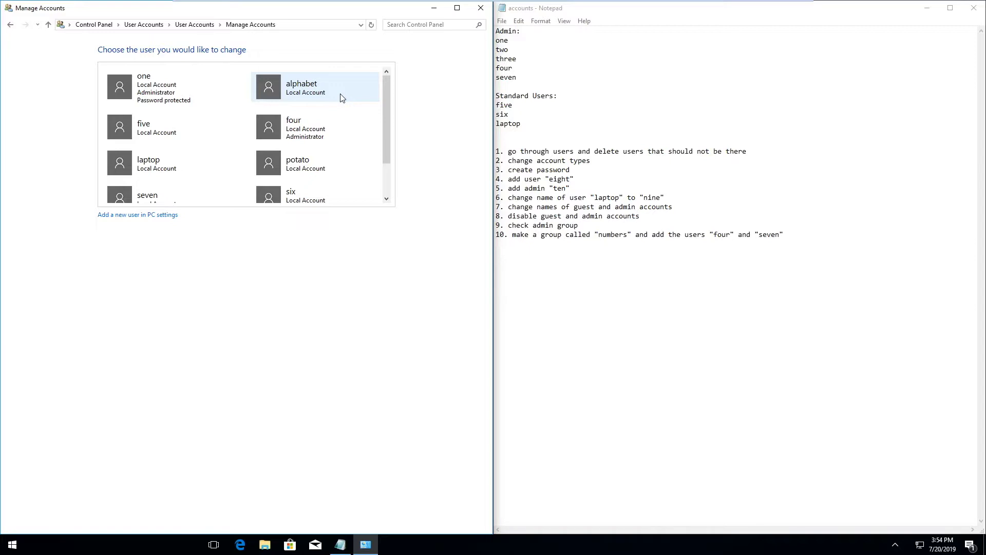
pyautogui.click(342, 98)
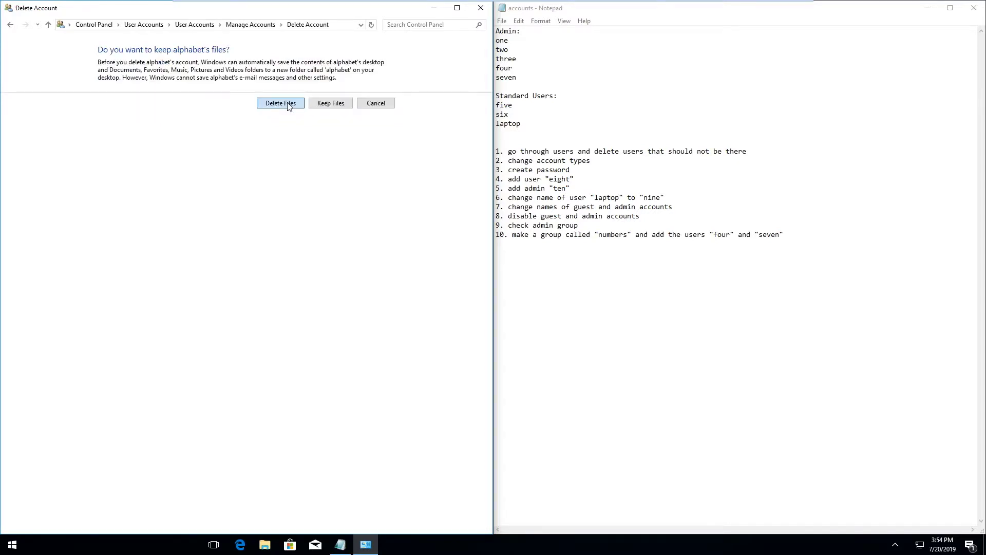
# Delete the alphabet and potato accounts together with their files.
pyautogui.click(288, 105)
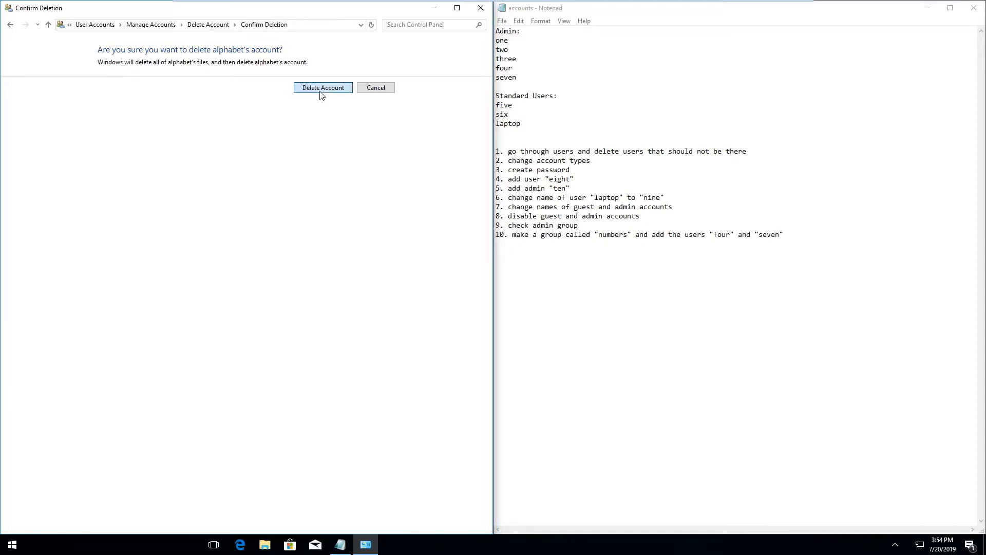
pyautogui.click(323, 87)
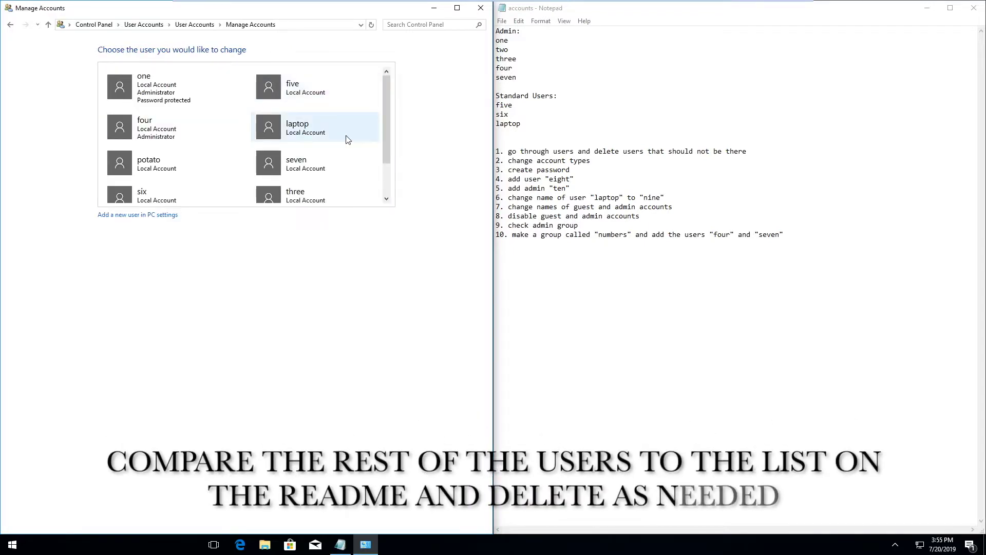
pyautogui.click(160, 160)
pyautogui.click(149, 102)
pyautogui.click(290, 103)
pyautogui.click(323, 88)
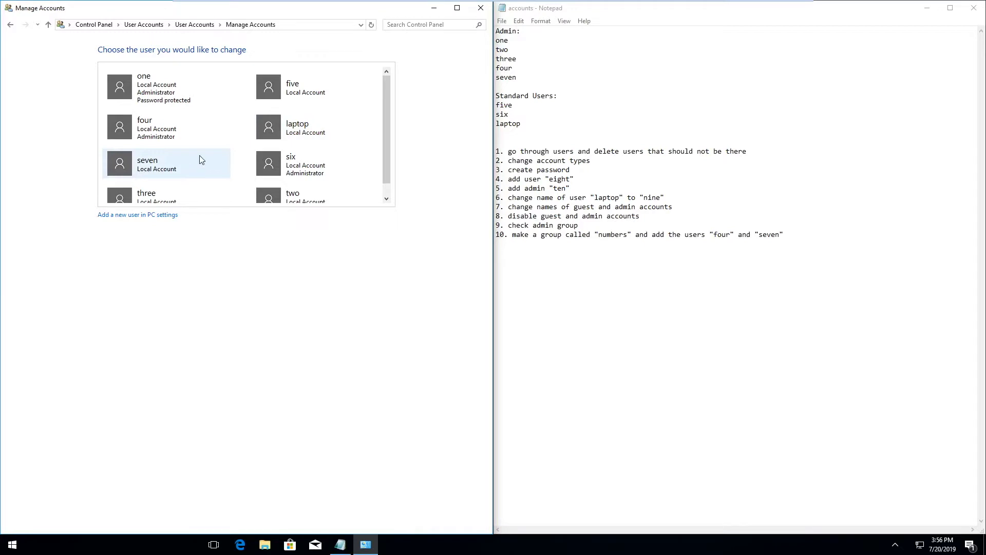
# Change seven's account type to Administrator.
pyautogui.click(175, 170)
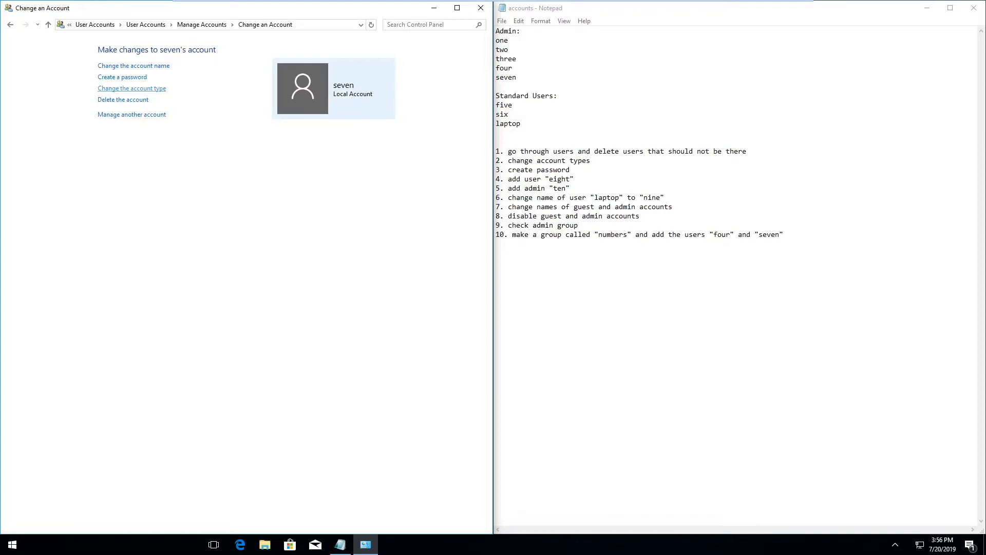
pyautogui.click(146, 88)
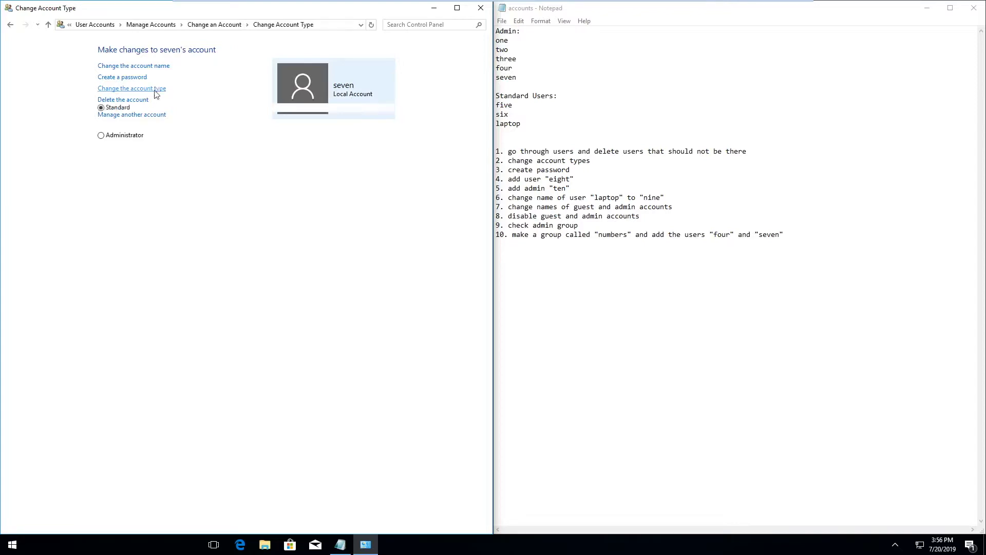
pyautogui.click(119, 136)
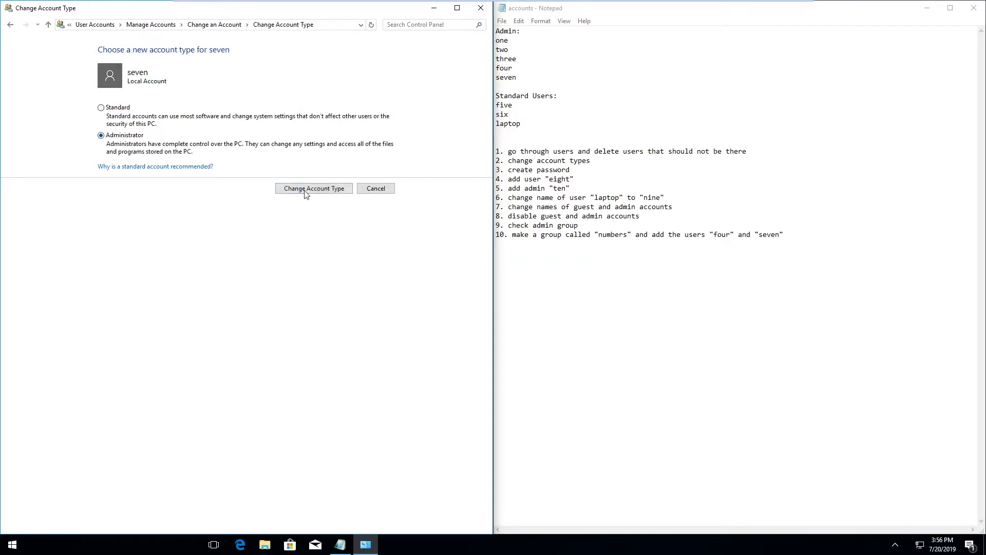
pyautogui.click(314, 188)
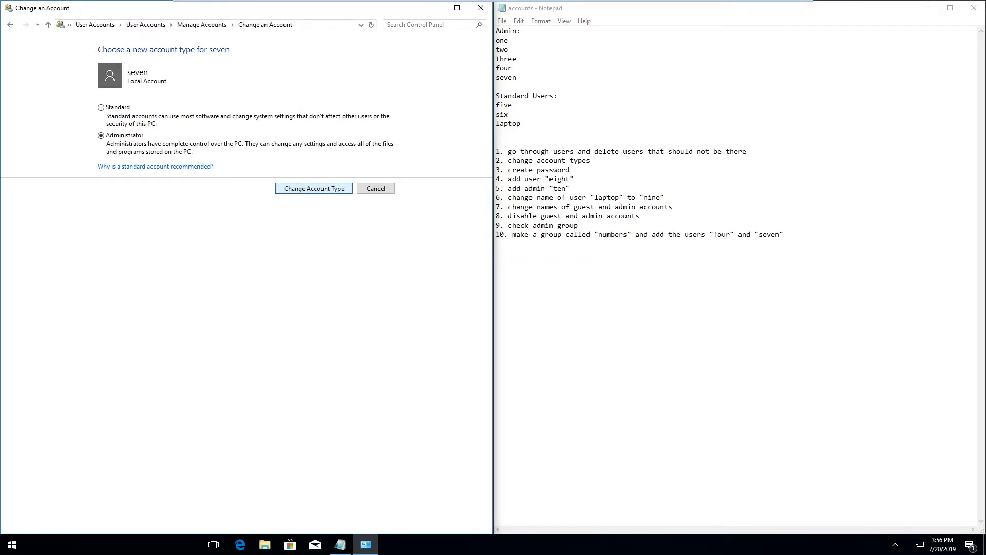
pyautogui.click(191, 24)
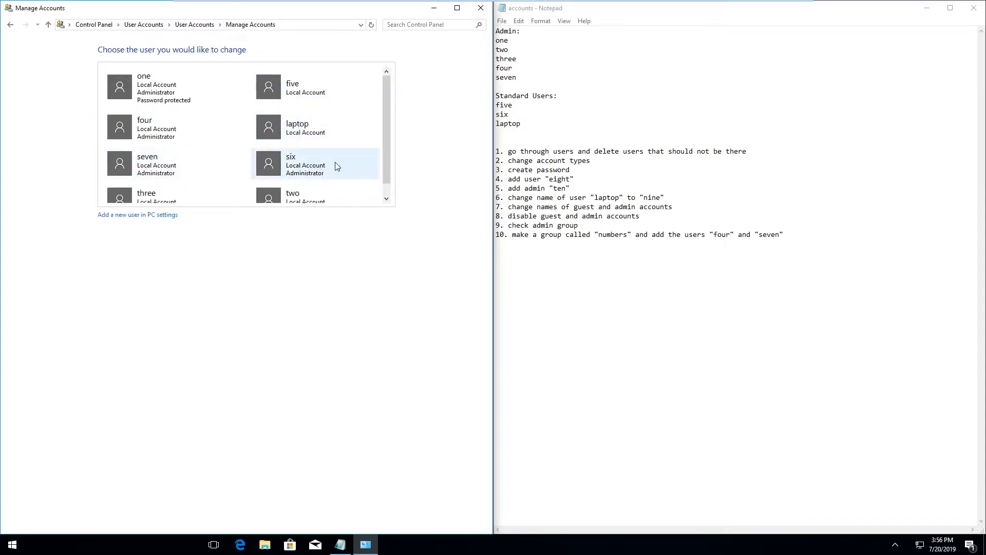
# Change six's account type to Standard and return to Manage Accounts.
pyautogui.click(365, 165)
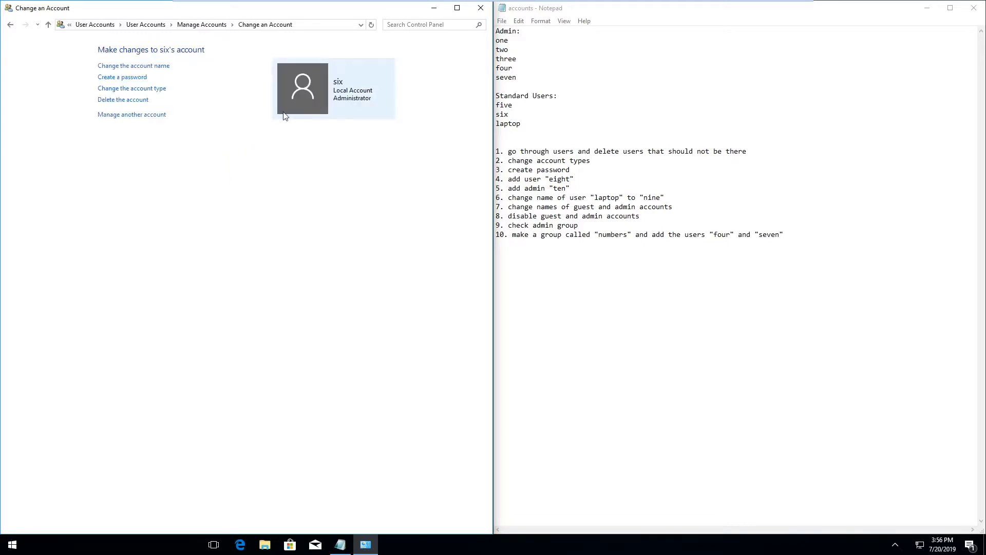
pyautogui.click(152, 90)
pyautogui.click(118, 109)
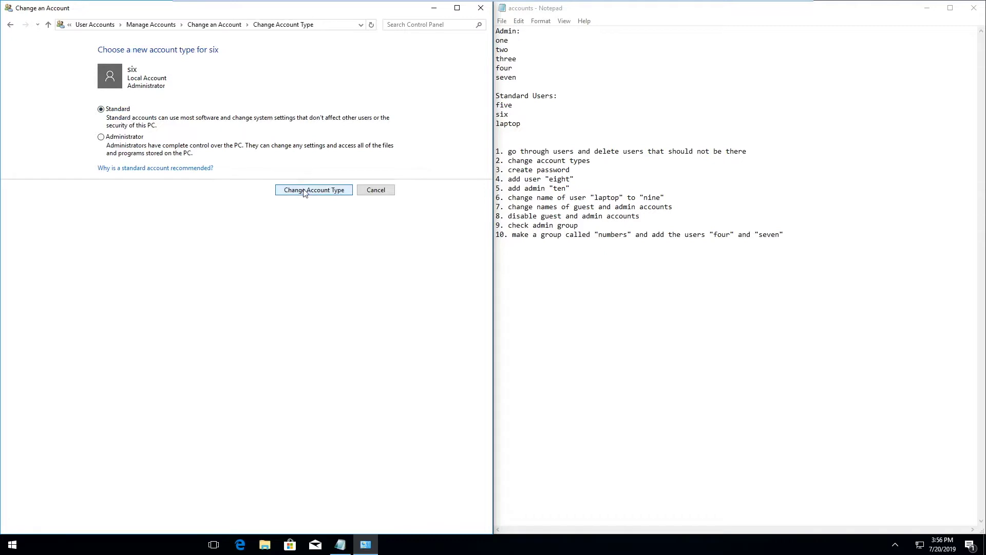
pyautogui.click(308, 190)
pyautogui.click(206, 25)
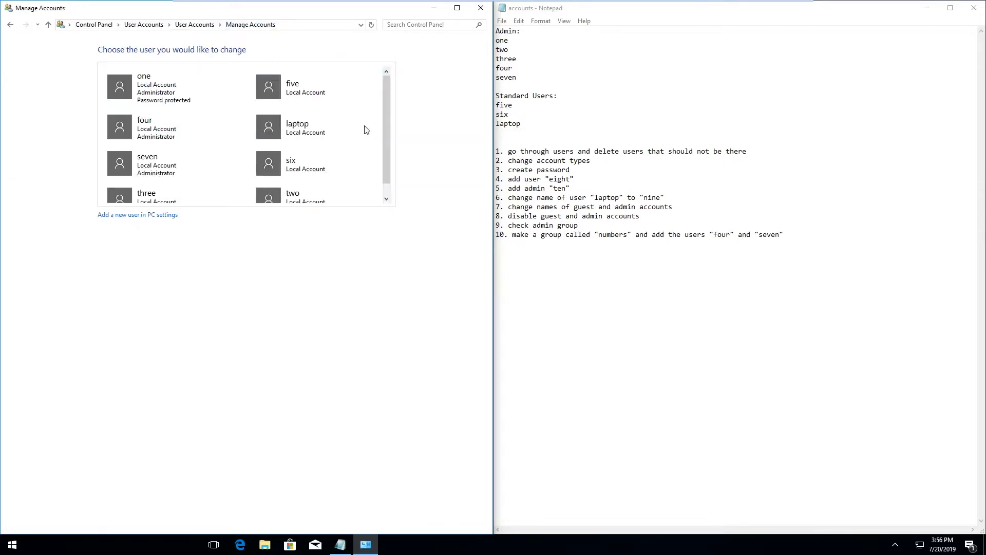
# Open five's Create a password page and copy the password from the readme.
pyautogui.scroll(-1, 391, 156)
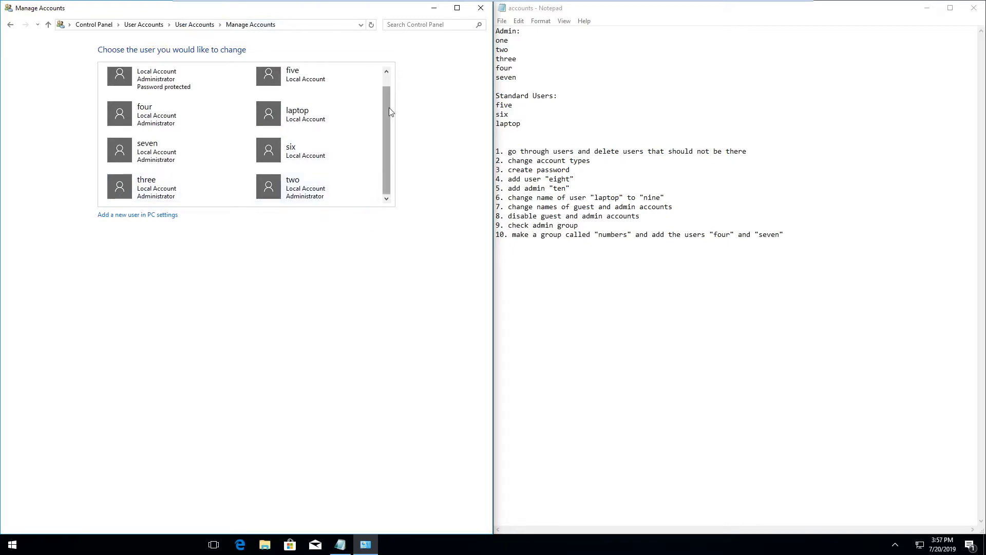
pyautogui.moveTo(386, 81); pyautogui.dragTo(385, 57)
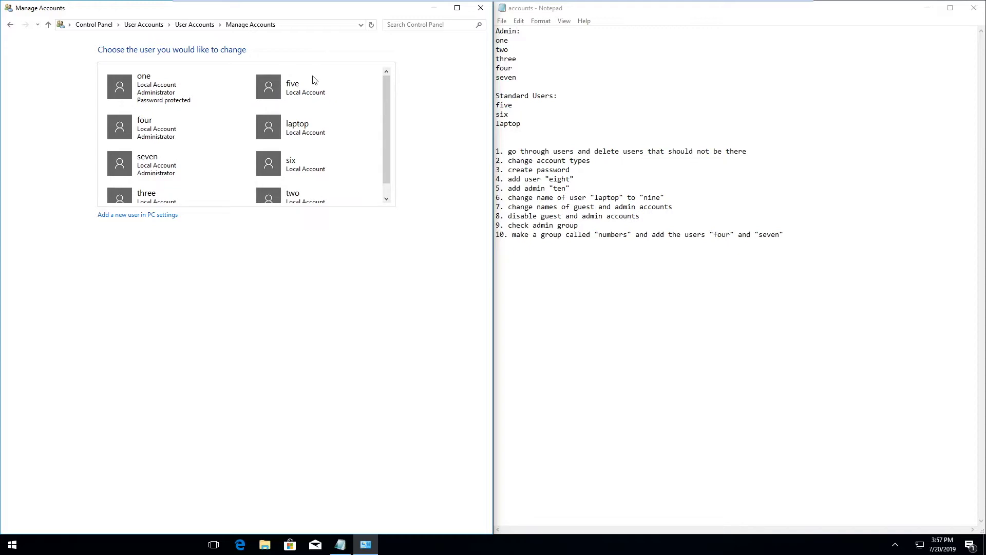
pyautogui.click(316, 92)
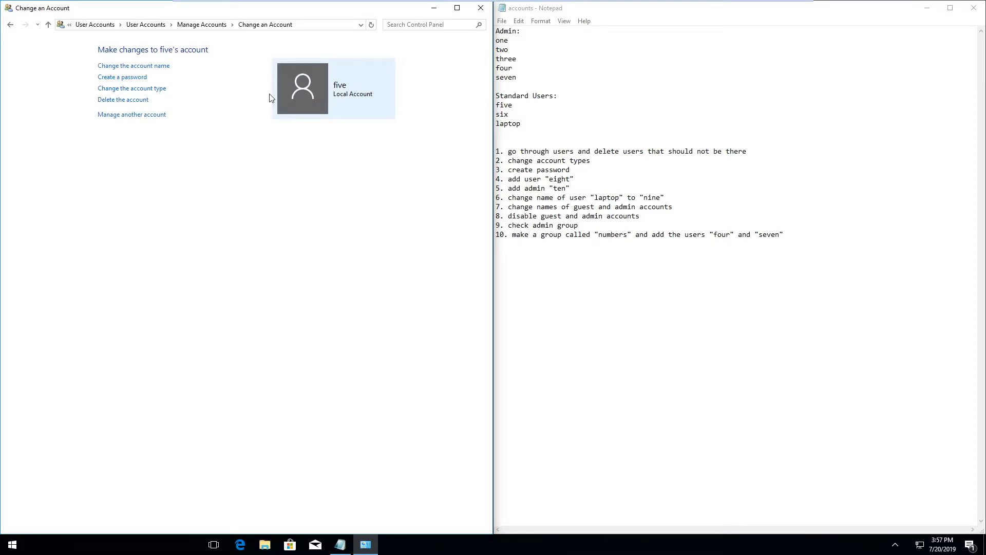
pyautogui.click(122, 77)
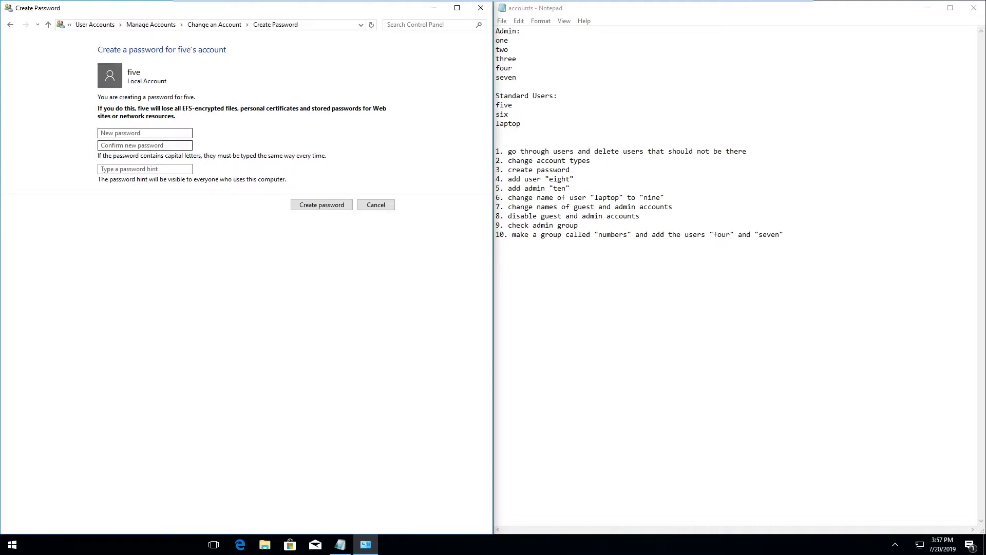
pyautogui.click(174, 148)
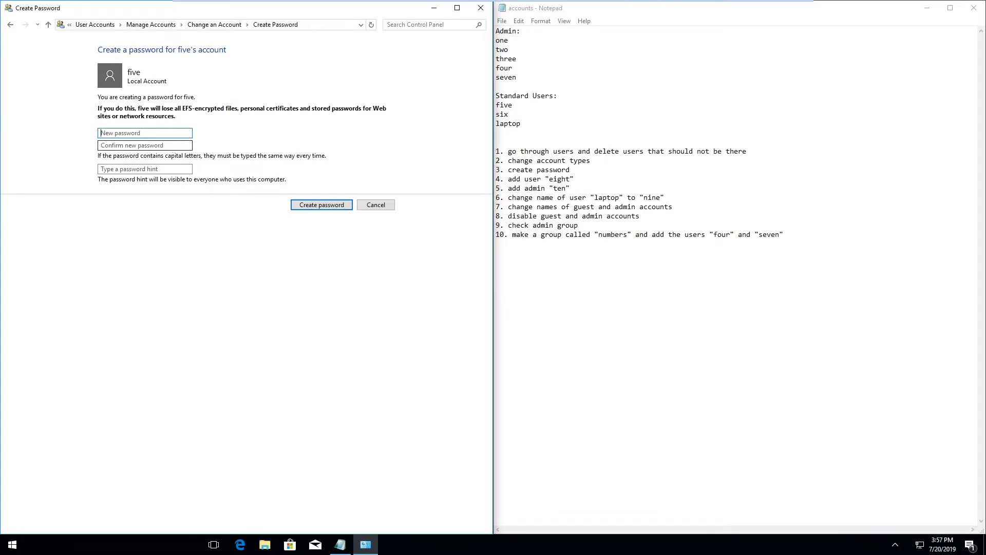
pyautogui.click(855, 244)
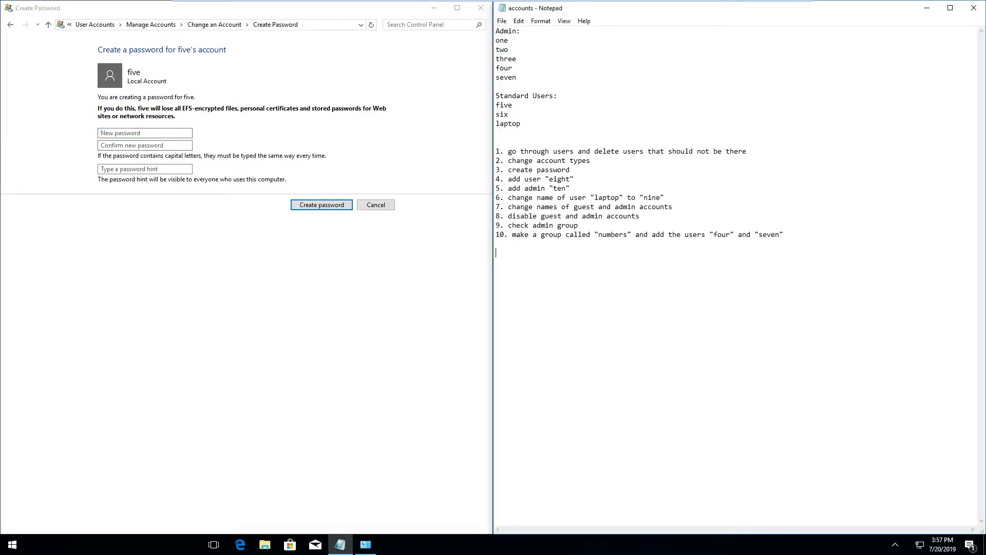
pyautogui.write('CyberPatriot1!')
pyautogui.moveTo(652, 281); pyautogui.dragTo(463, 262)
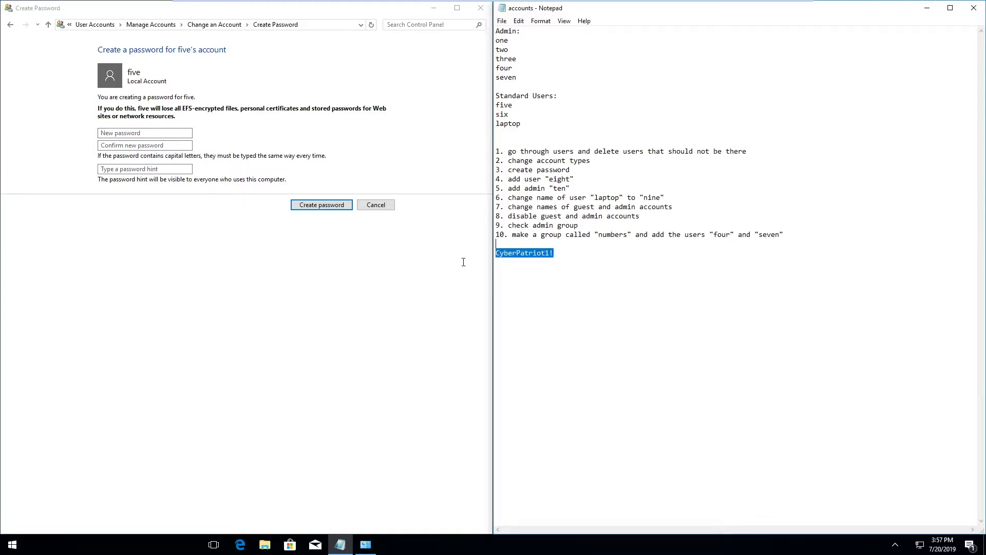
# Set the readme's password on five in both fields, then reopen five's account.
pyautogui.click(109, 132)
pyautogui.write('CyberPatriot1!')
pyautogui.press('Tab')
pyautogui.write('CyberPatriot1!')
pyautogui.press('Return')
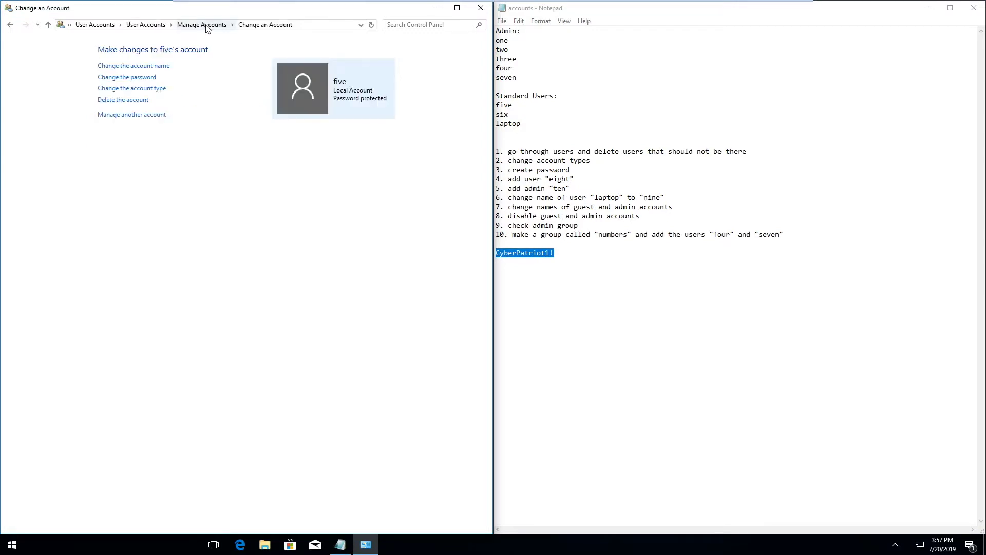
pyautogui.click(202, 25)
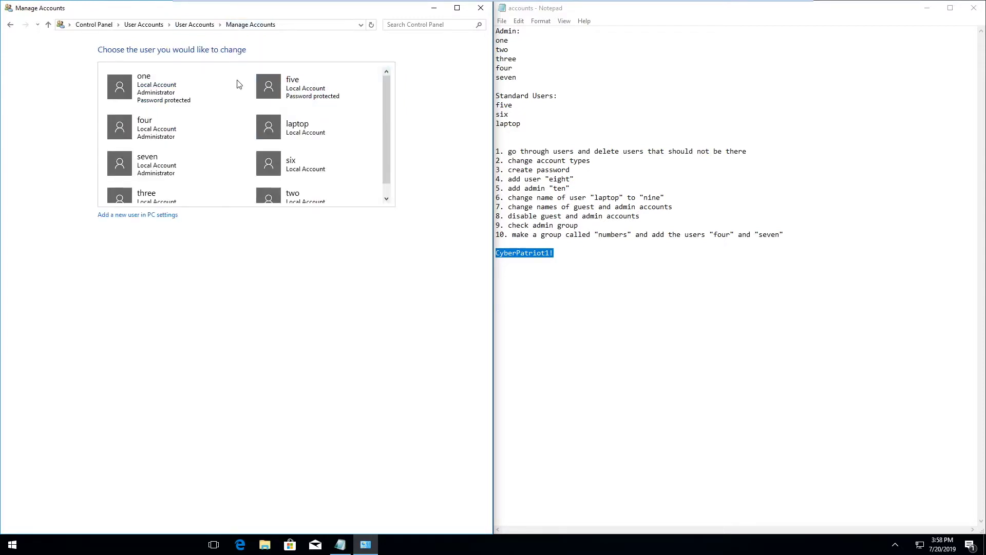
pyautogui.click(352, 86)
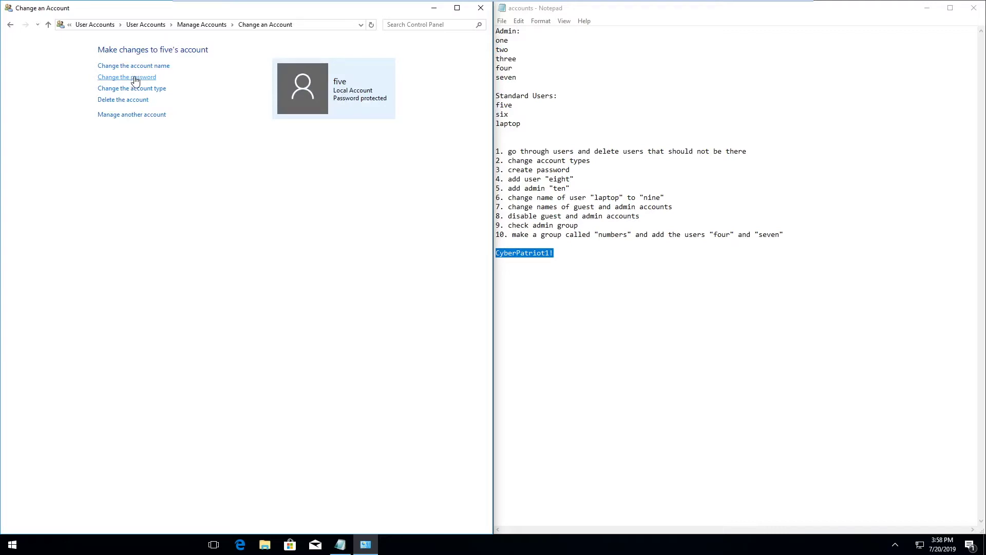
pyautogui.click(133, 77)
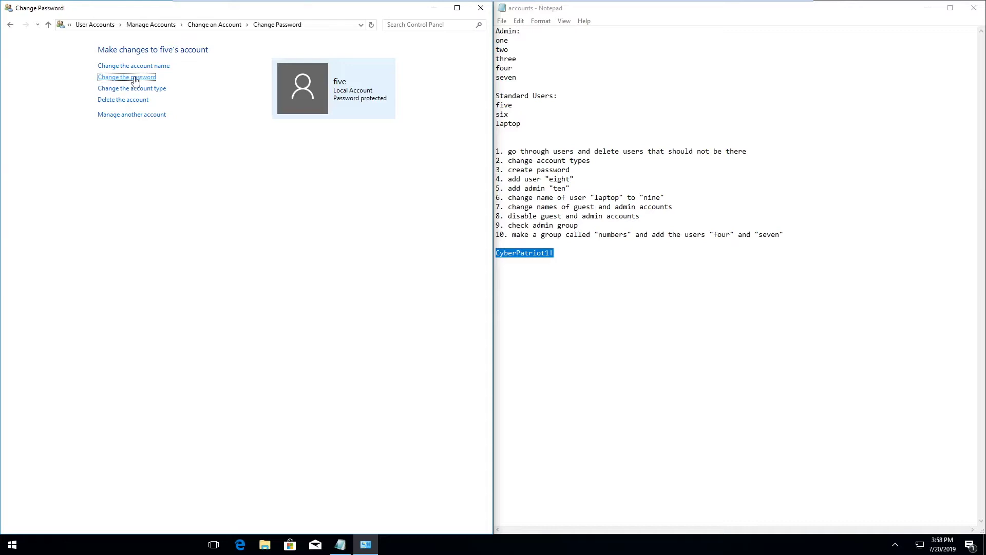
pyautogui.click(194, 25)
pyautogui.click(185, 26)
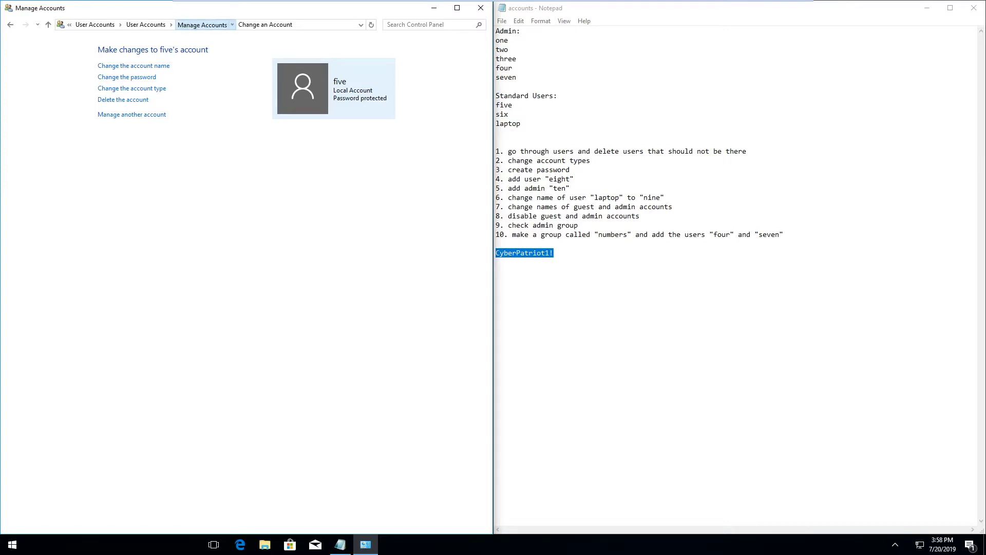
pyautogui.moveTo(198, 5)
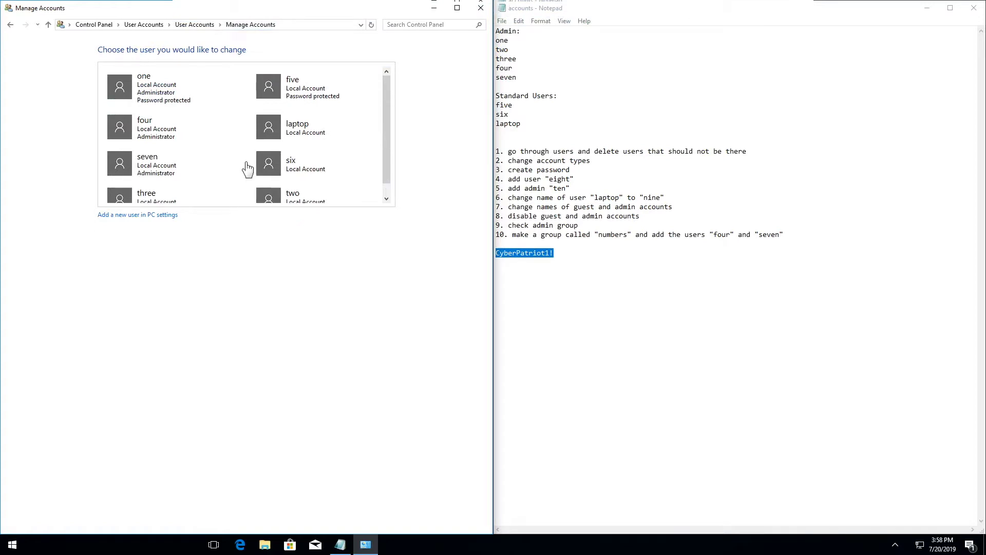
pyautogui.click(143, 216)
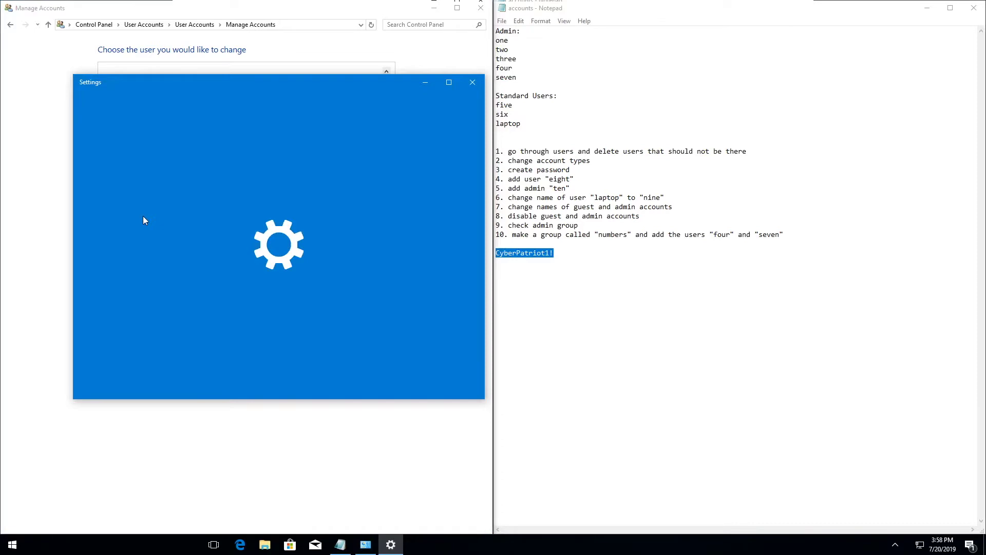
# Add local account 'eight' with a password and the hint 'cp'.
pyautogui.moveTo(182, 93); pyautogui.dragTo(560, 84)
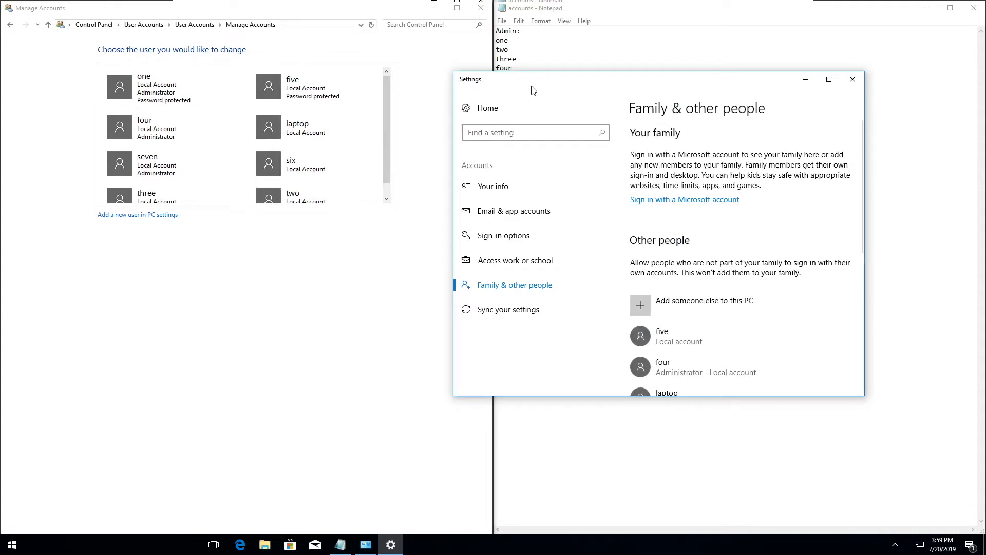
pyautogui.click(764, 293)
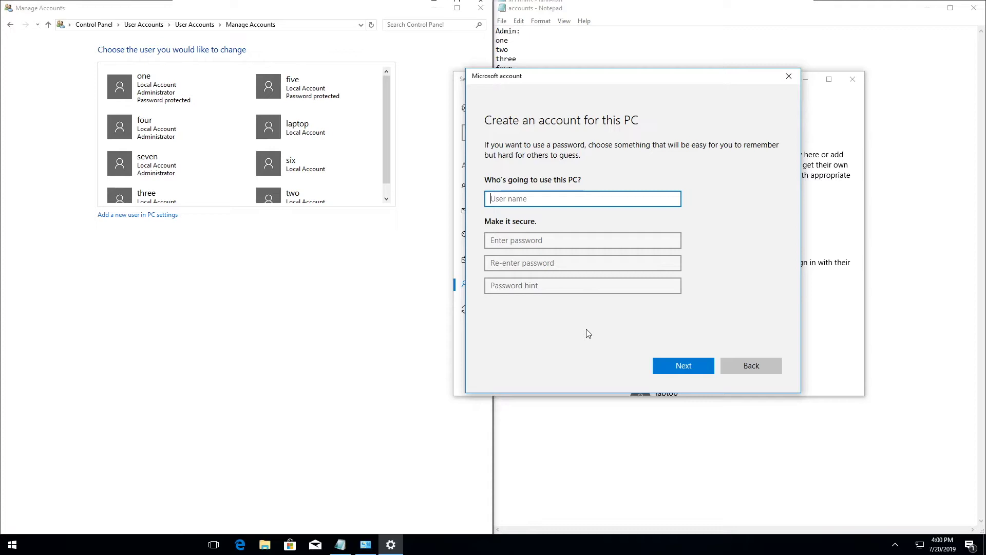
pyautogui.write('eight')
pyautogui.press('Tab')
pyautogui.write('••••••••••••••')
pyautogui.press('Tab')
pyautogui.write('••••••••••••••')
pyautogui.press('Tab')
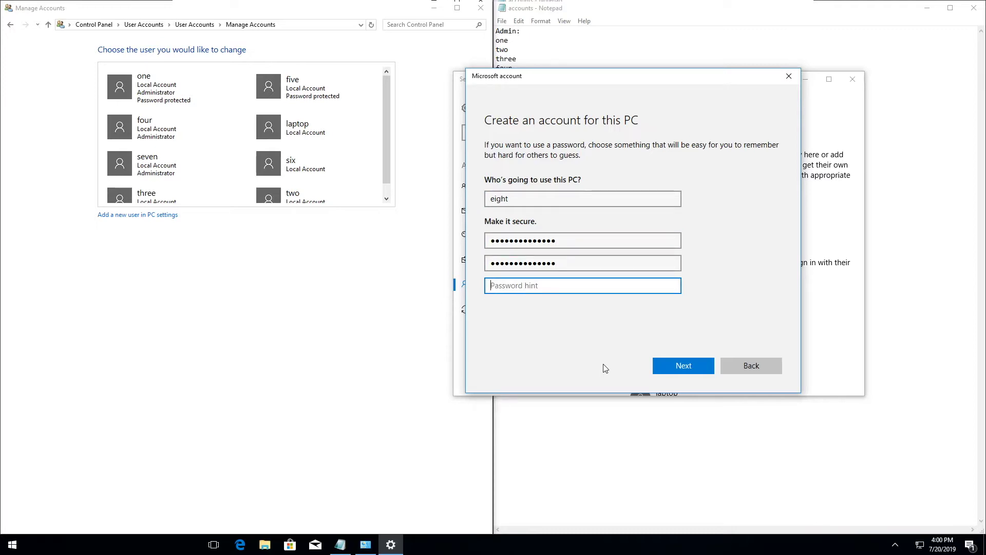
pyautogui.write('cp')
pyautogui.click(672, 364)
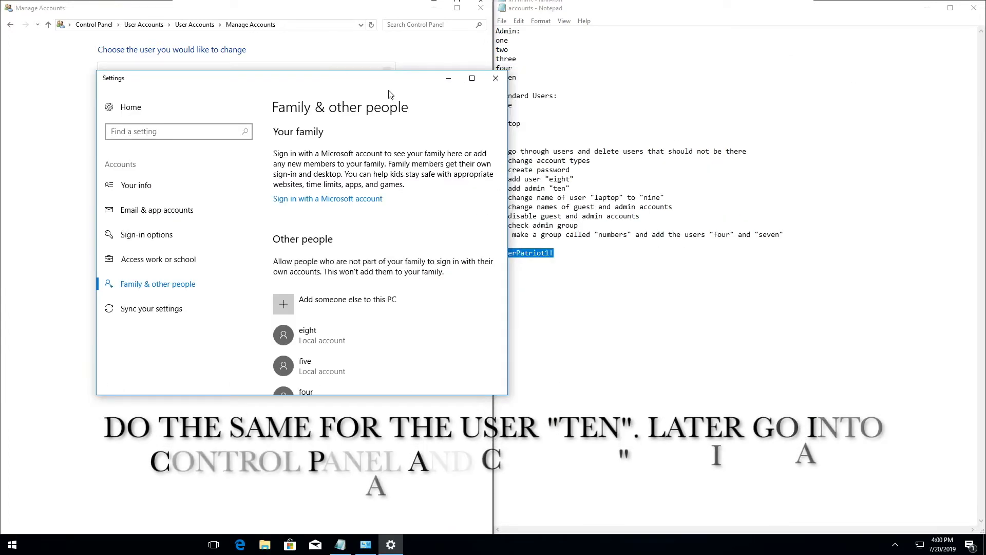
# Create a local account named 'ten' without Microsoft sign-in, using the pasted password.
pyautogui.click(288, 301)
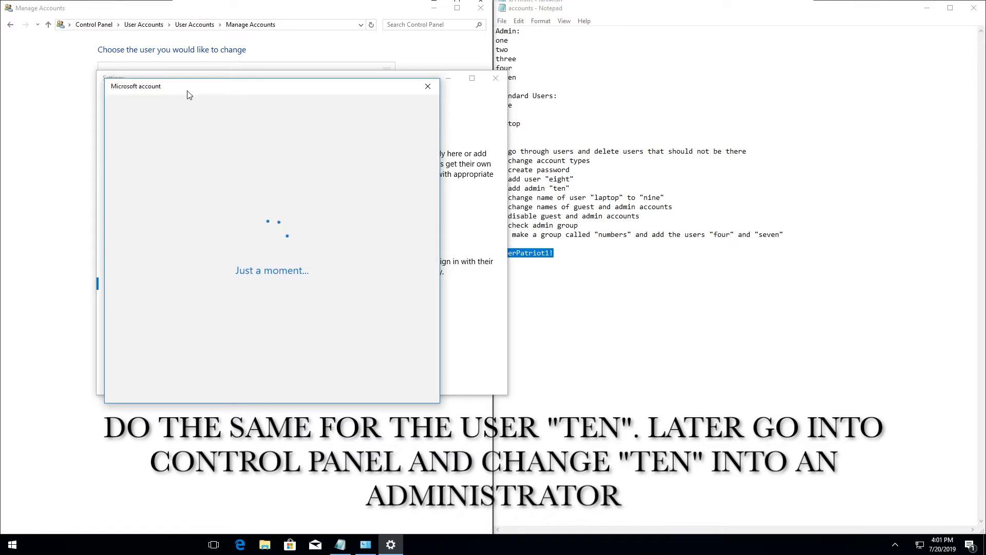
pyautogui.click(247, 337)
pyautogui.click(231, 350)
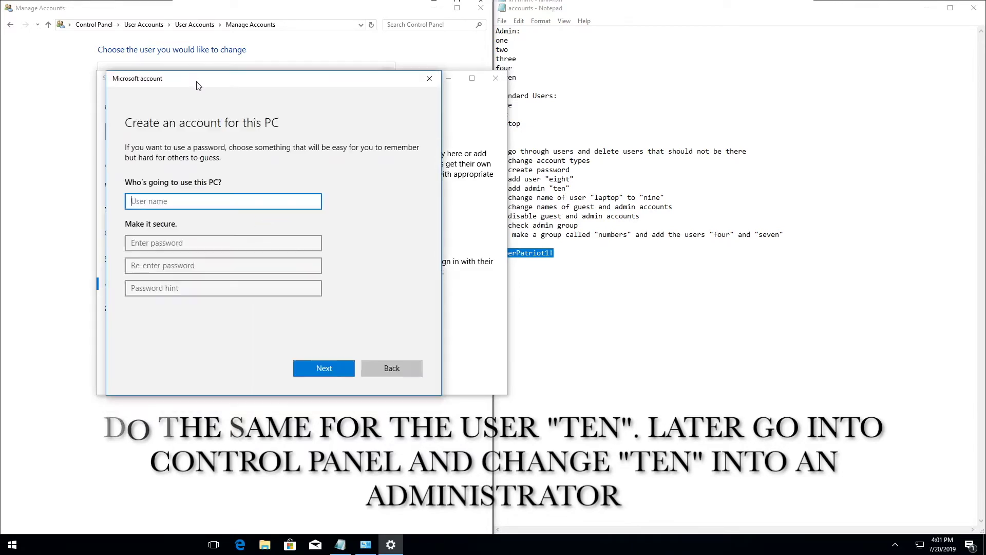
pyautogui.write('ten')
pyautogui.click(161, 259)
pyautogui.hotkey('ctrl', 'v')
pyautogui.press('Tab')
pyautogui.hotkey('ctrl', 'v')
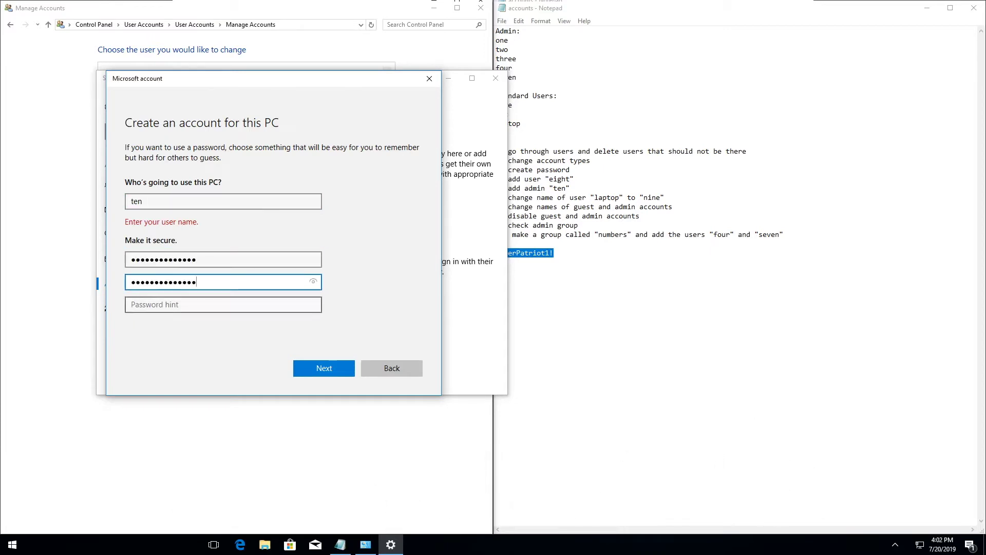
pyautogui.press('Return')
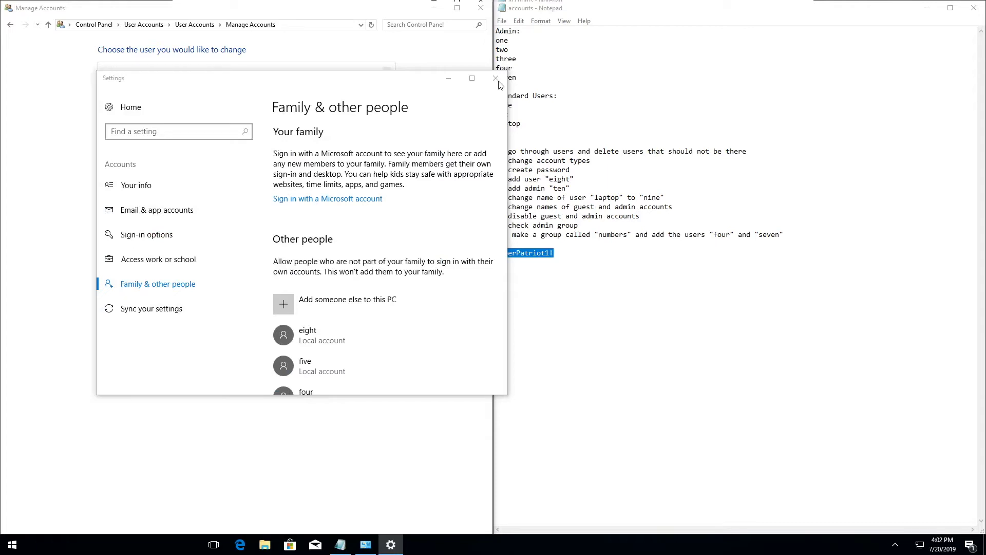
# Close Settings and, from Manage Accounts, change ten's account type to Administrator.
pyautogui.click(496, 79)
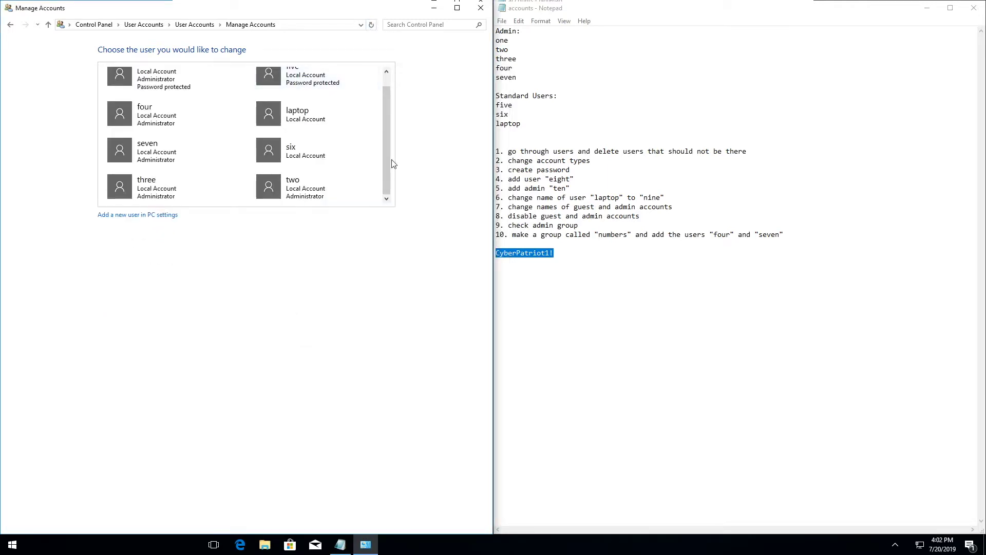
pyautogui.click(143, 25)
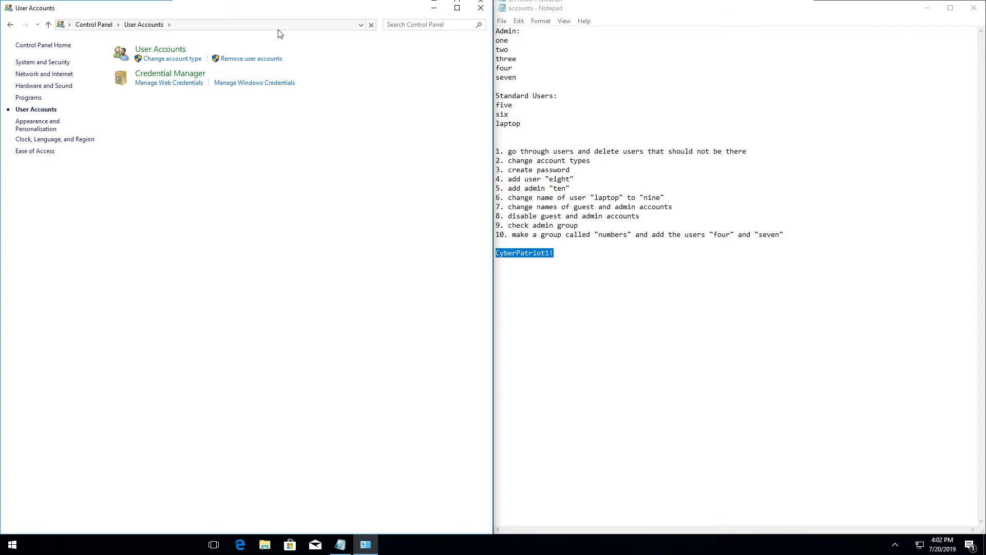
pyautogui.click(160, 49)
pyautogui.click(160, 126)
pyautogui.click(277, 252)
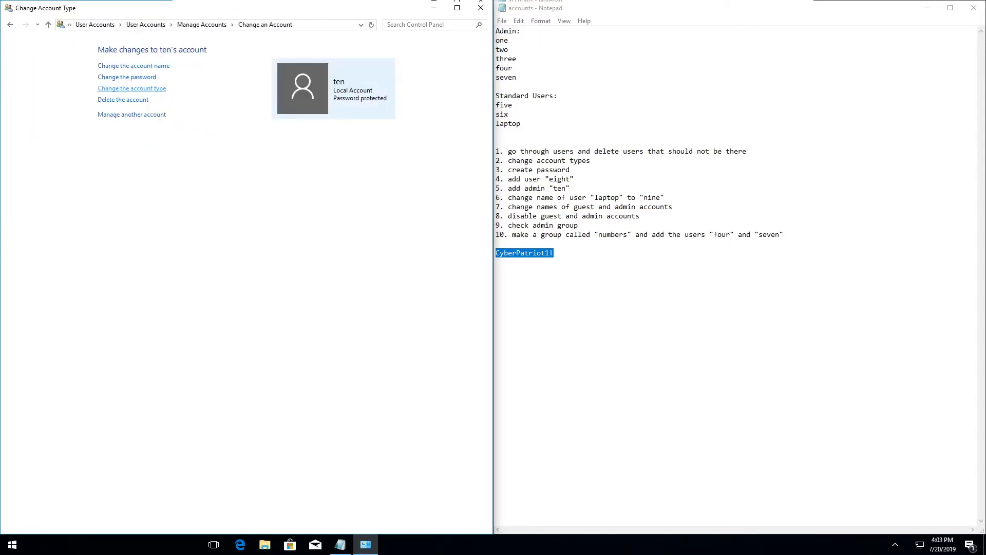
pyautogui.click(145, 92)
pyautogui.click(190, 25)
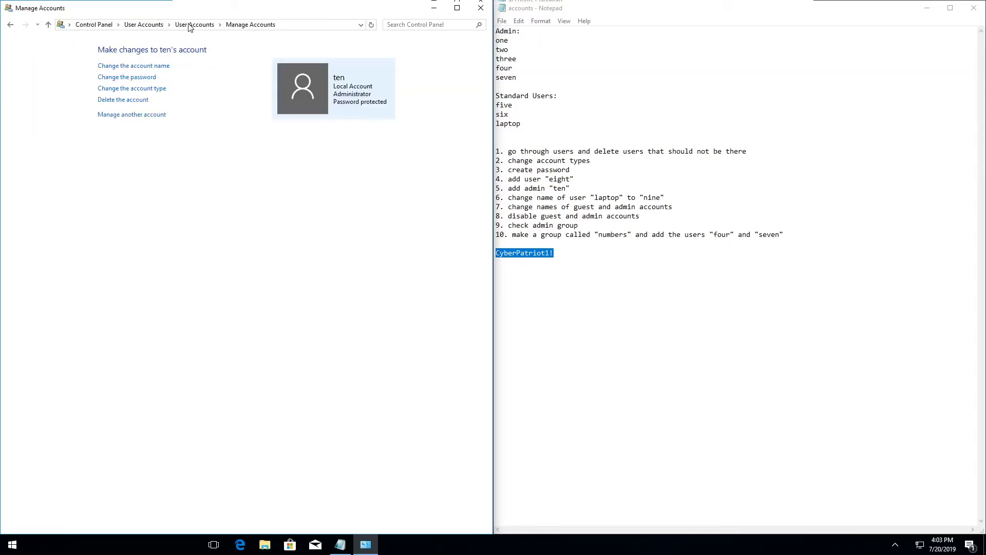
pyautogui.click(131, 114)
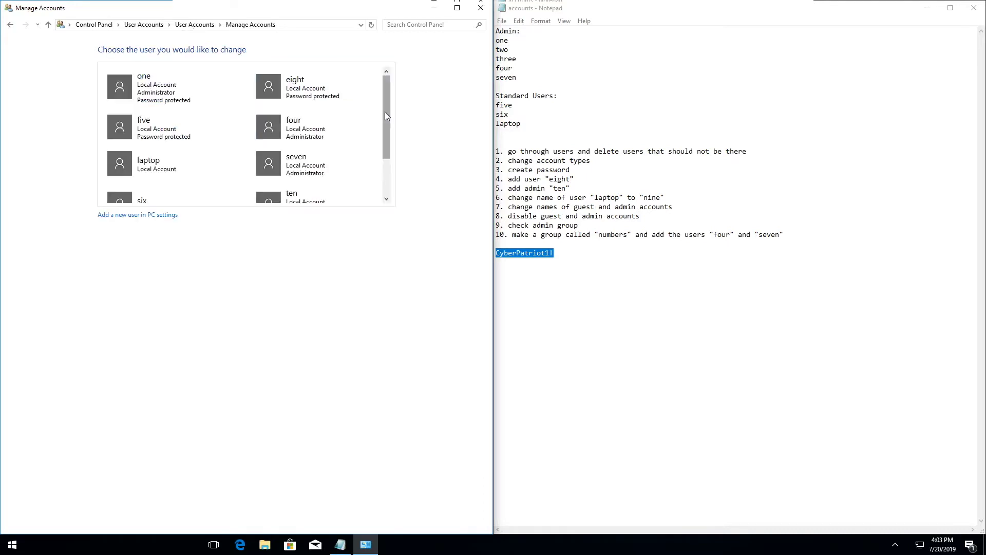
# Rename the laptop account to 'nine' and close Control Panel with Alt+F4.
pyautogui.click(117, 167)
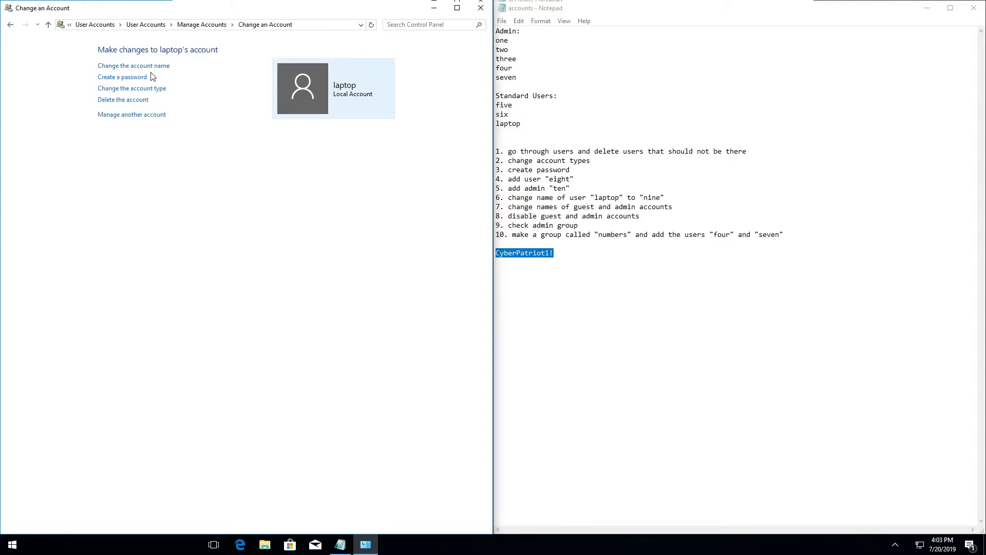
pyautogui.click(153, 66)
pyautogui.write('nine')
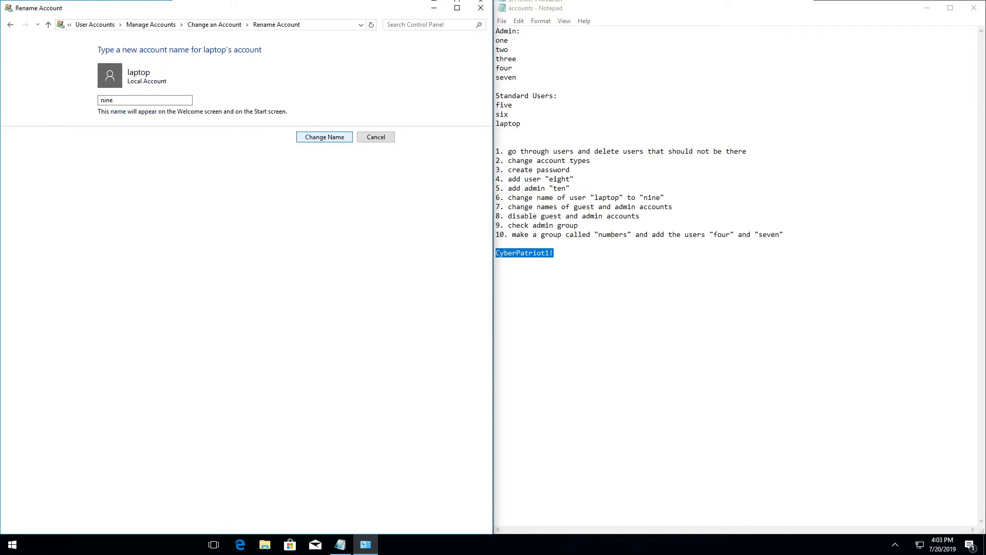
pyautogui.click(318, 139)
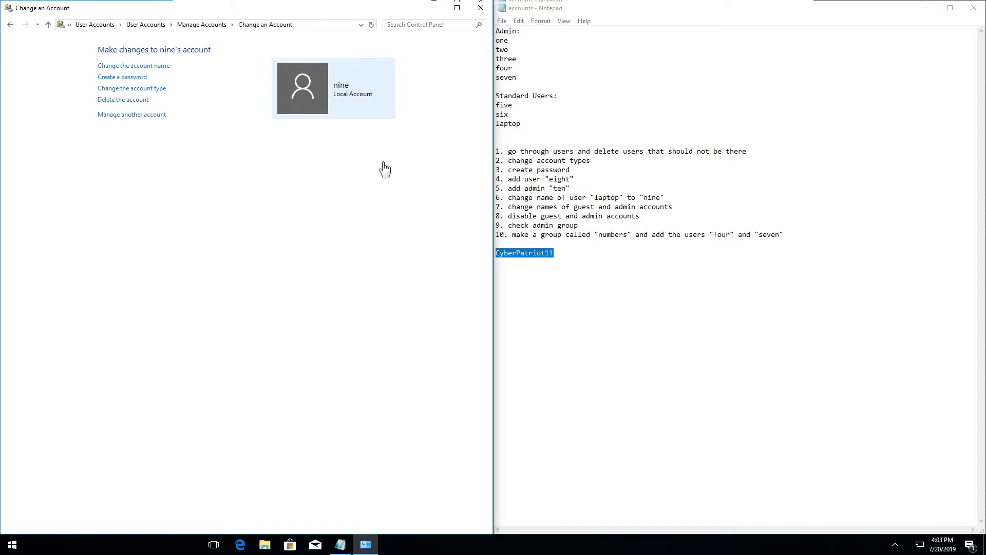
pyautogui.hotkey('alt', 'F4')
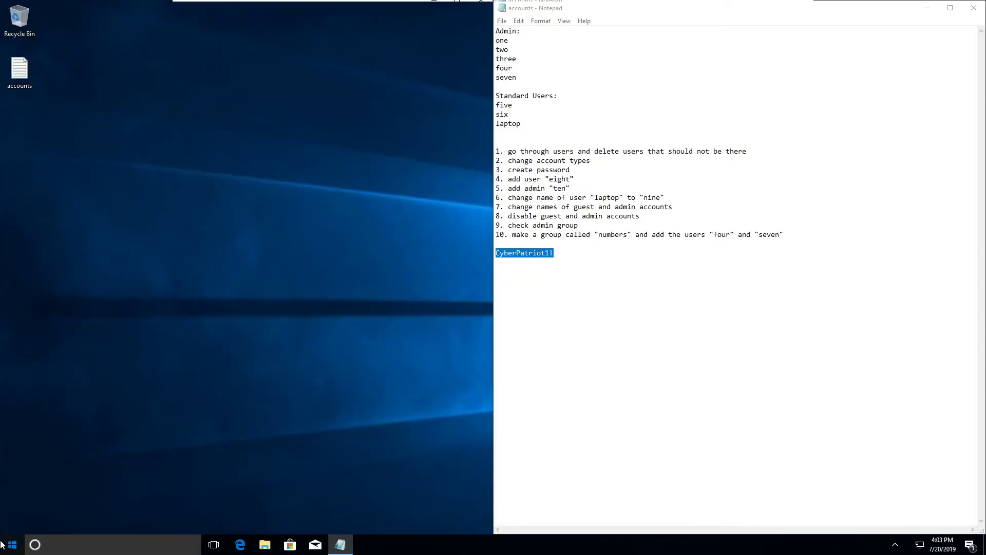
# Launch Microsoft Management Console (mmc) from Start and approve the admin prompt.
pyautogui.click(3, 544)
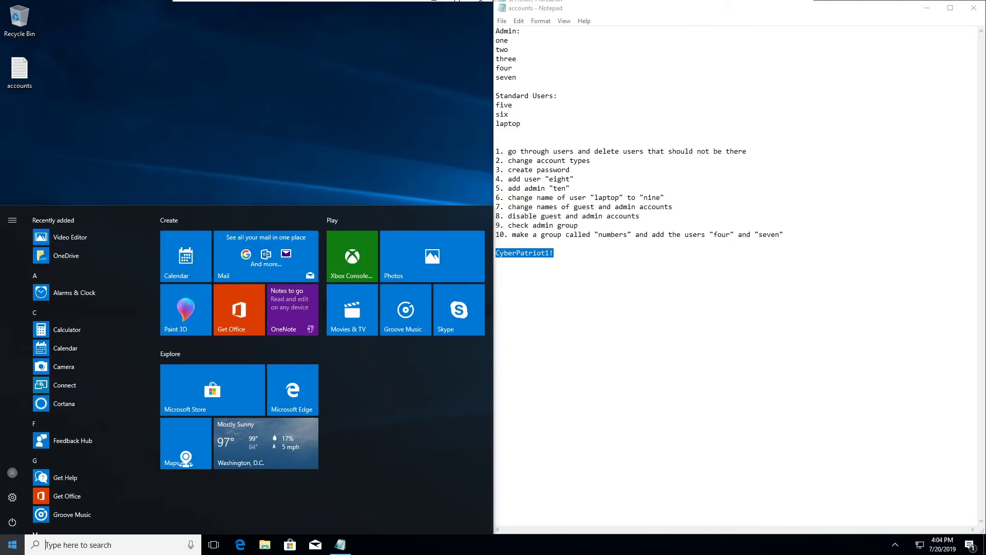
pyautogui.write('m')
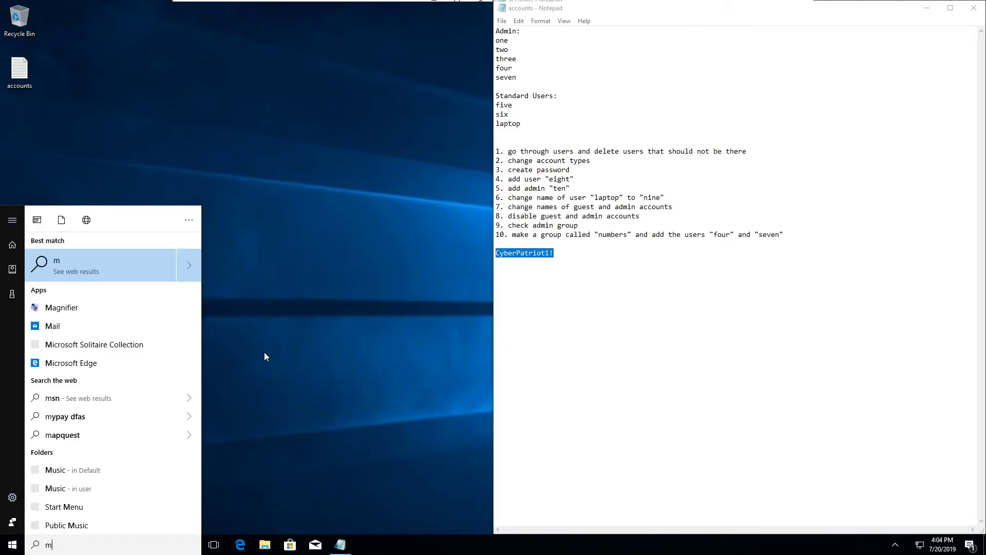
pyautogui.write('mc')
pyautogui.click(94, 263)
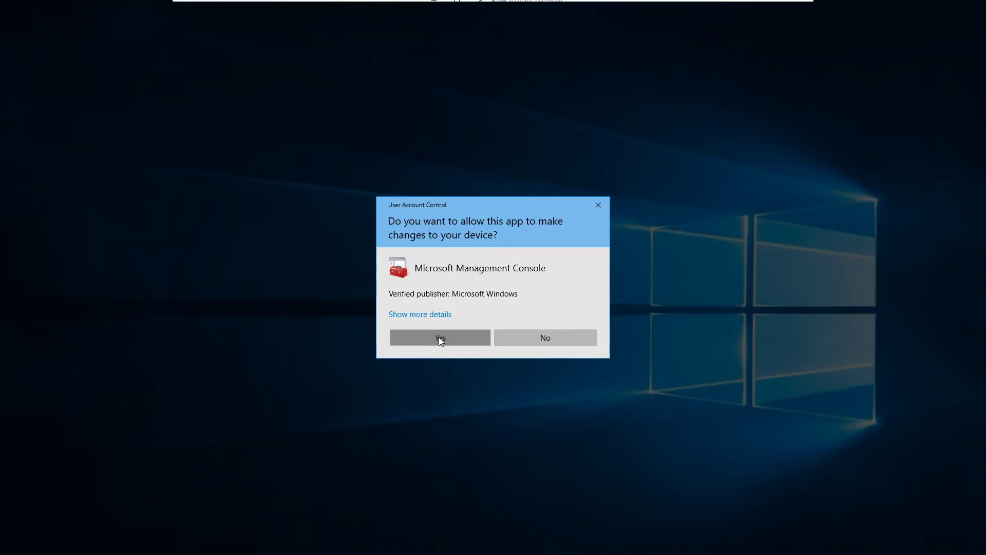
pyautogui.click(440, 337)
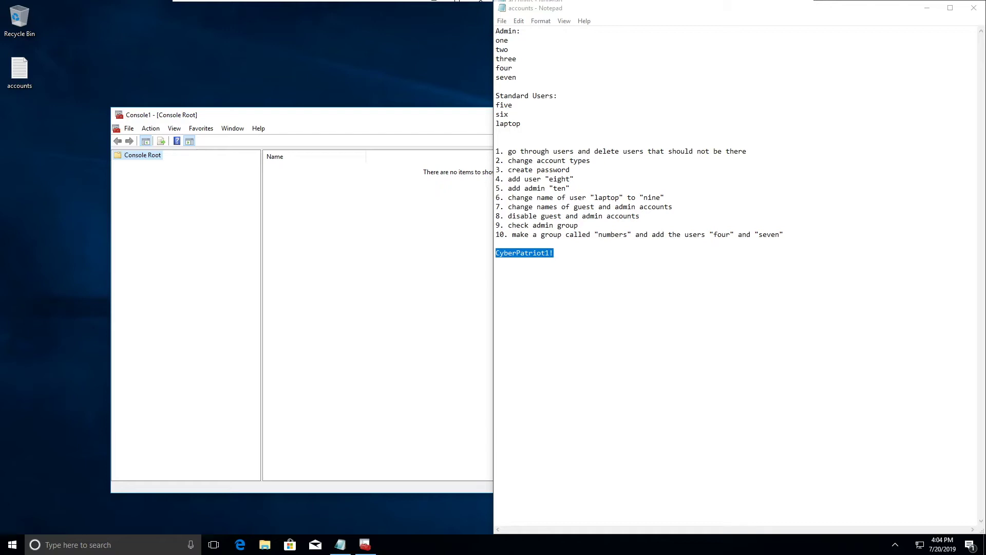
# Add the Local Users and Groups snap-in for the local computer and expand it.
pyautogui.click(346, 332)
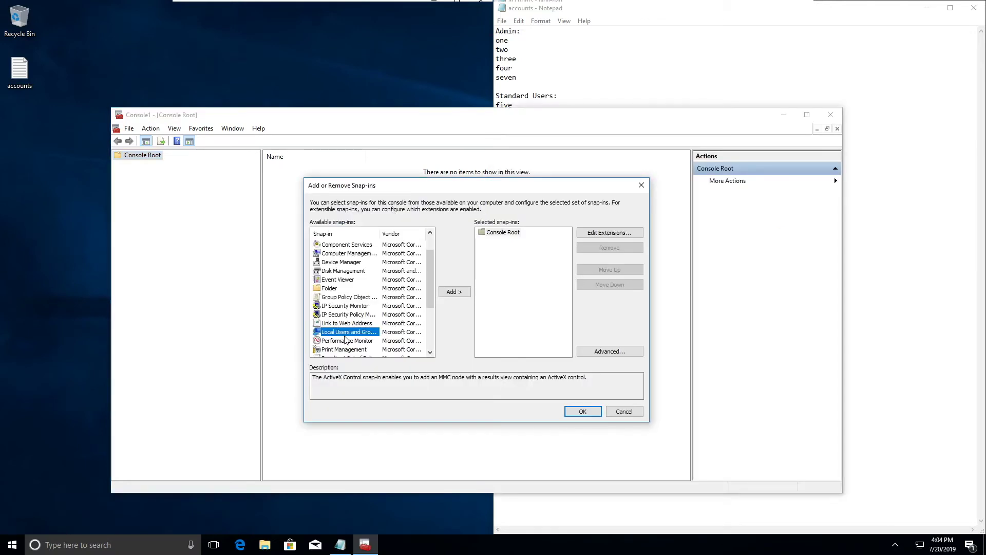
pyautogui.doubleClick(346, 334)
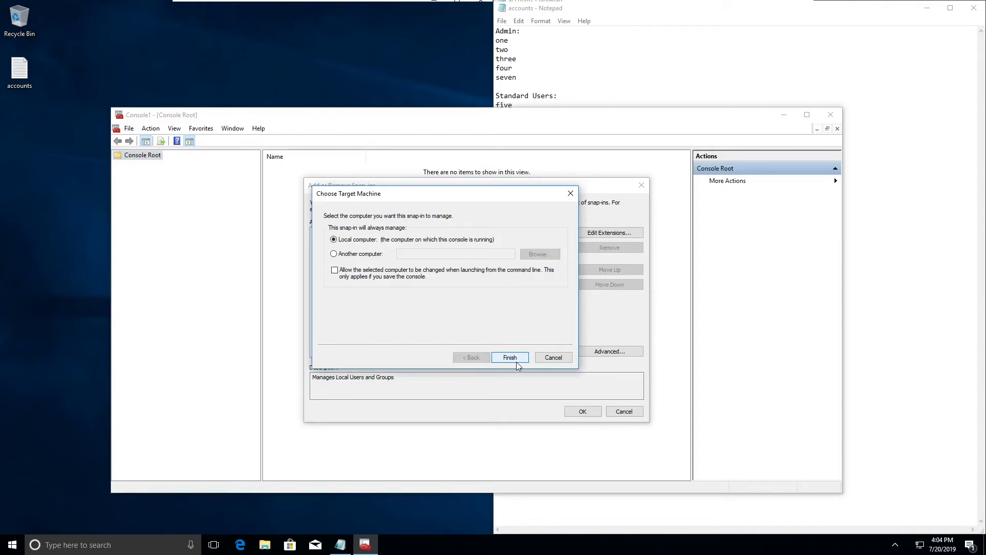
pyautogui.click(511, 357)
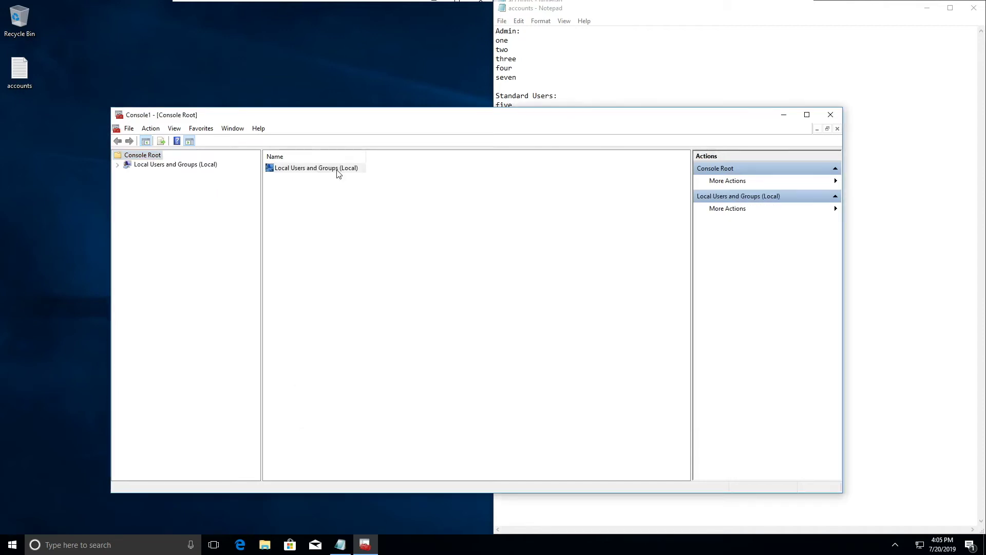
pyautogui.doubleClick(337, 170)
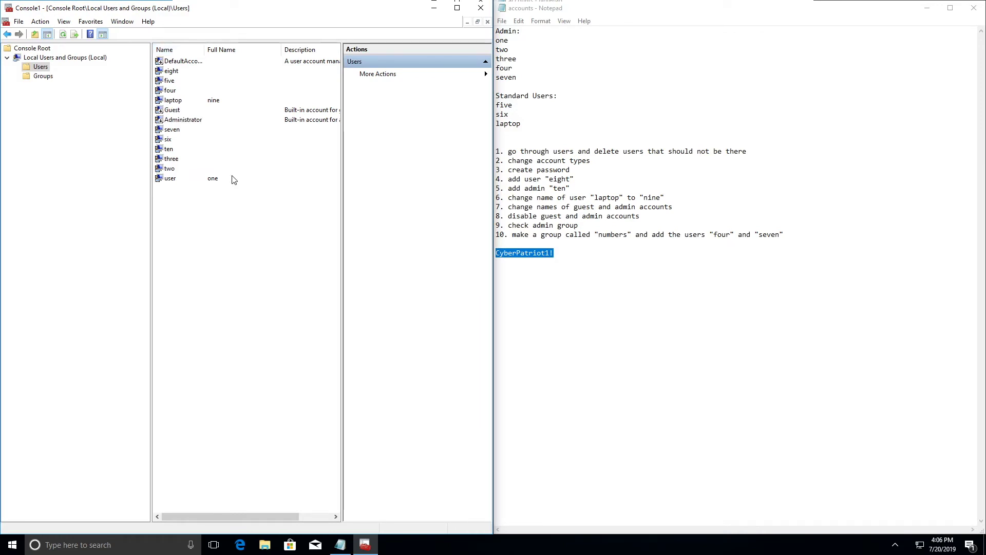
# Rename the Guest account to Luigi and review its properties.
pyautogui.click(175, 111)
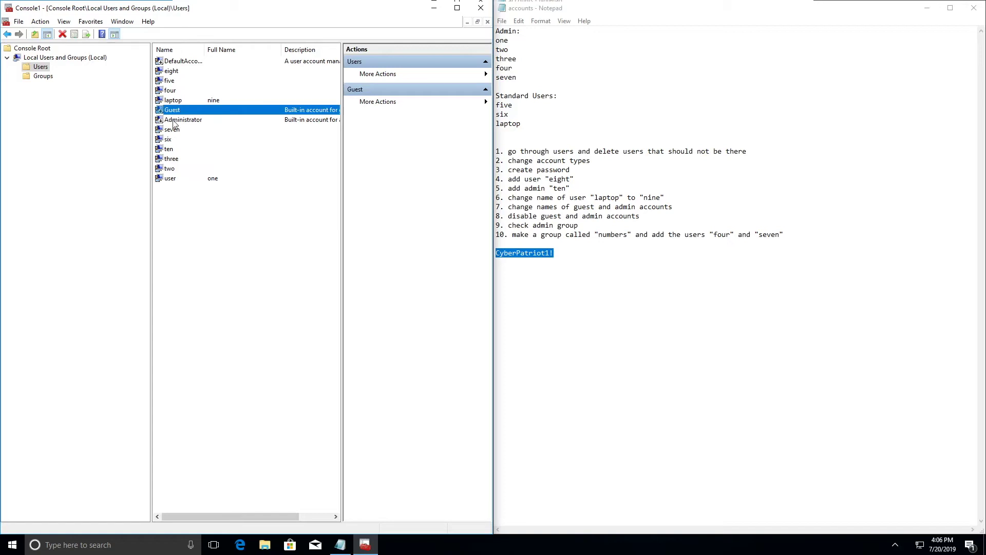
pyautogui.click(174, 119)
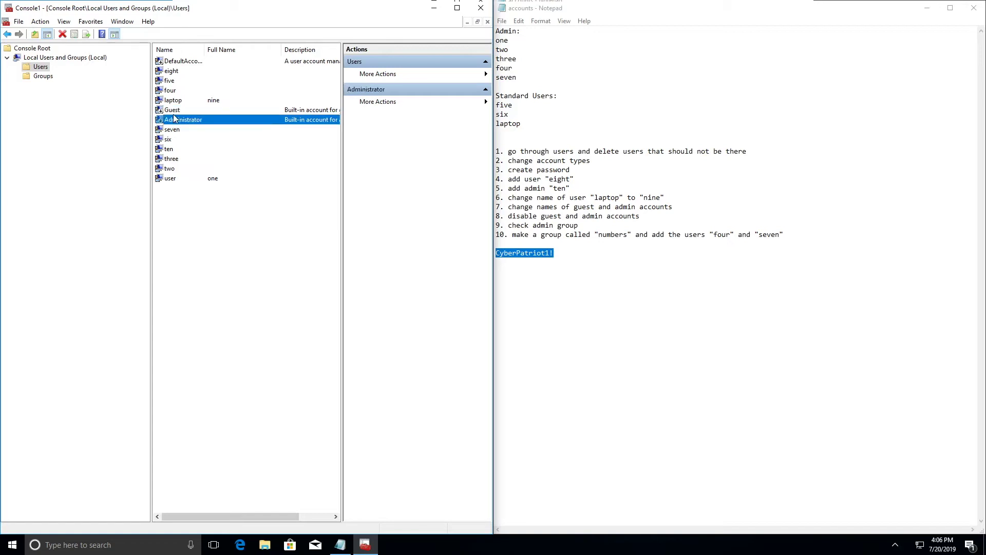
pyautogui.click(173, 110)
pyautogui.press('F2')
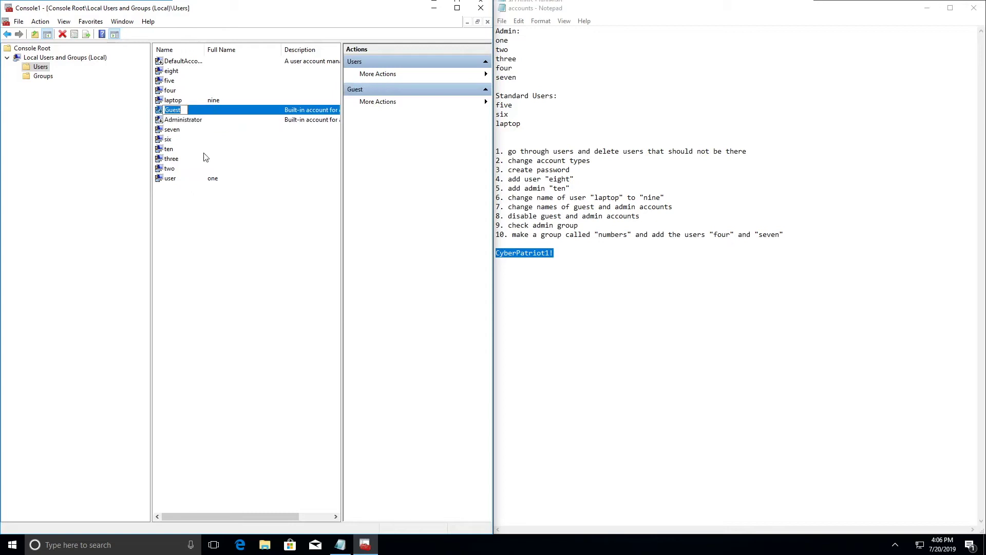
pyautogui.write('Luigi')
pyautogui.press('Return')
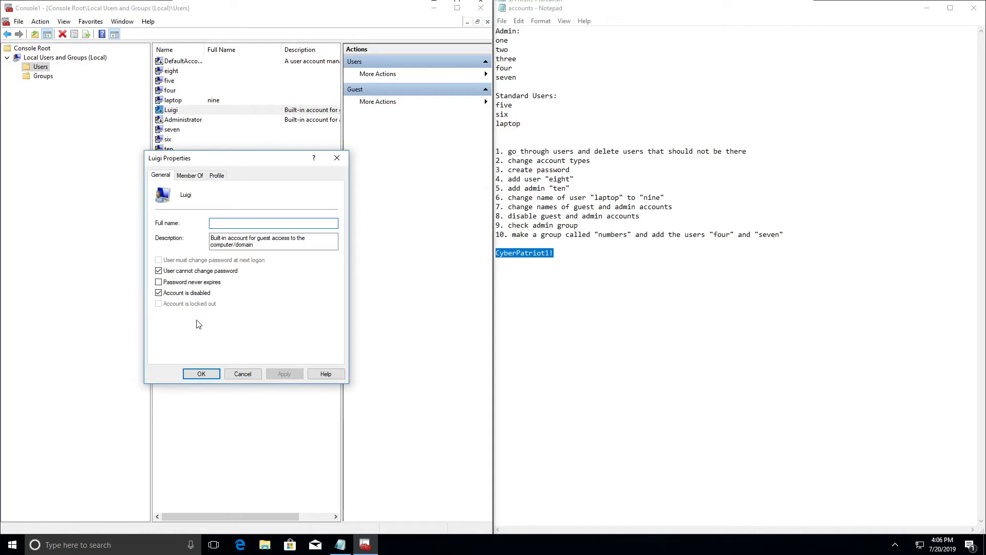
pyautogui.click(199, 375)
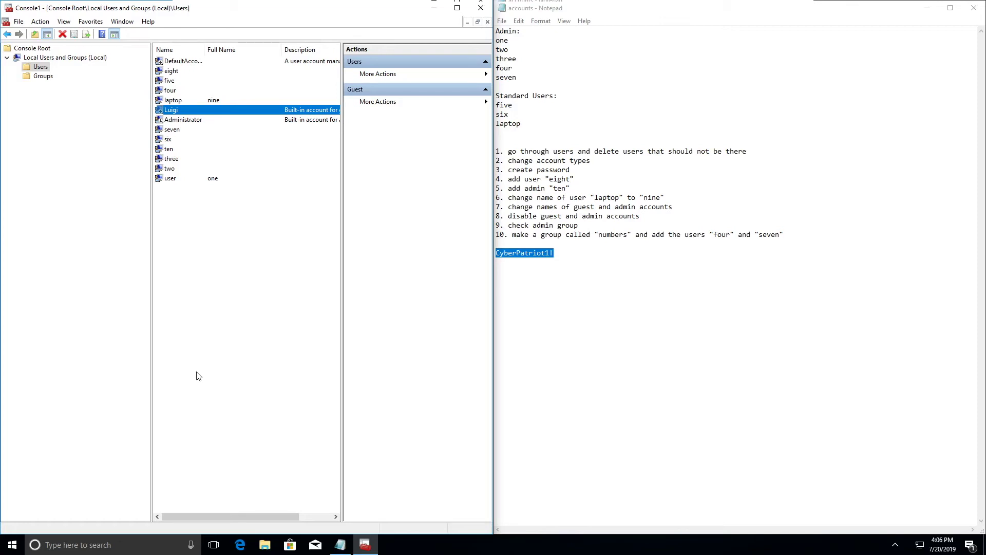
# Rename Administrator to Mario and confirm in its properties that it stays disabled.
pyautogui.press('Down')
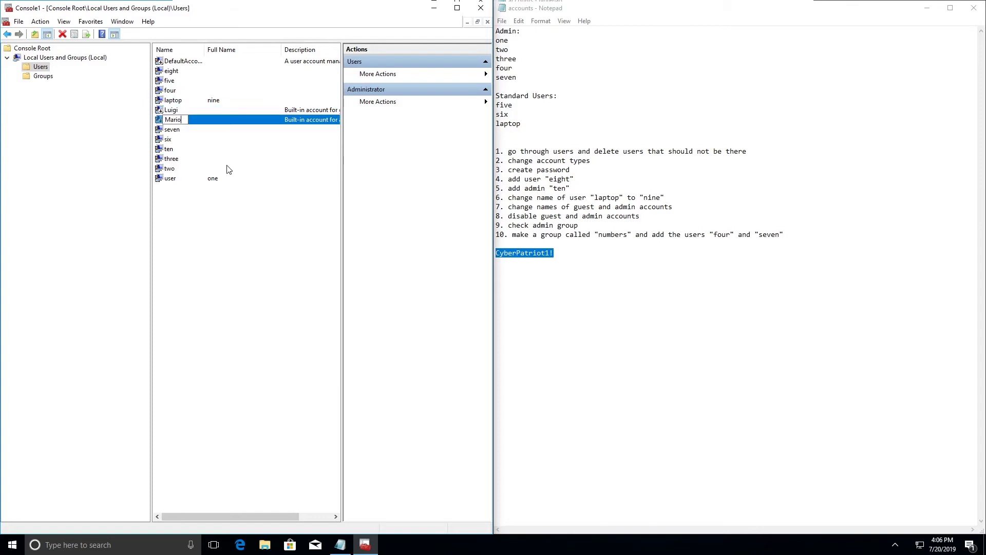
pyautogui.rightClick(207, 122)
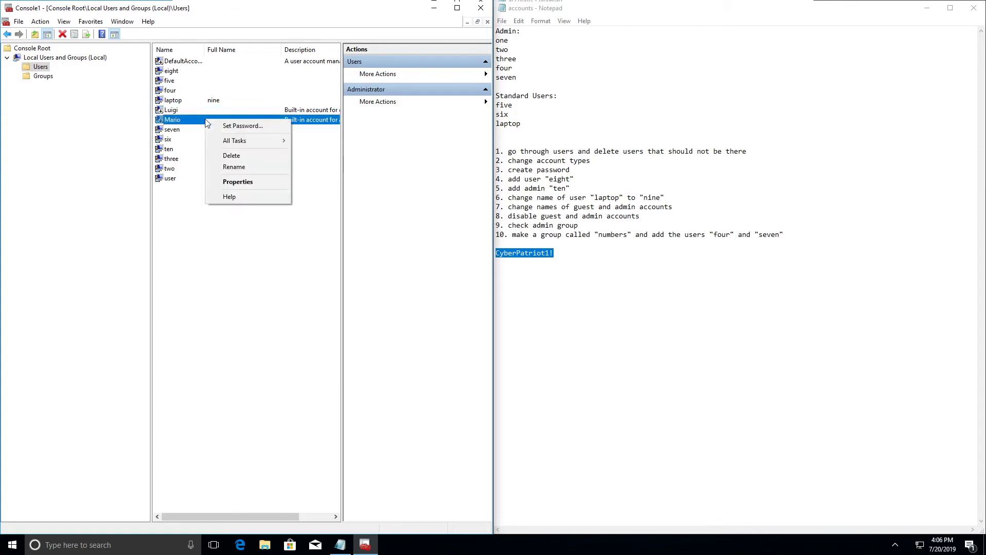
pyautogui.click(234, 166)
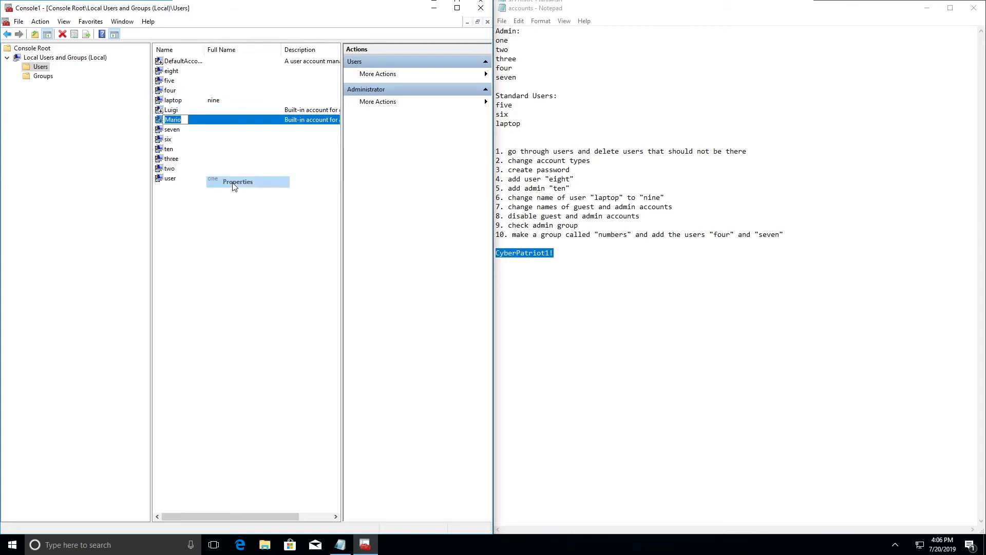
pyautogui.press('Return')
pyautogui.press('Return')
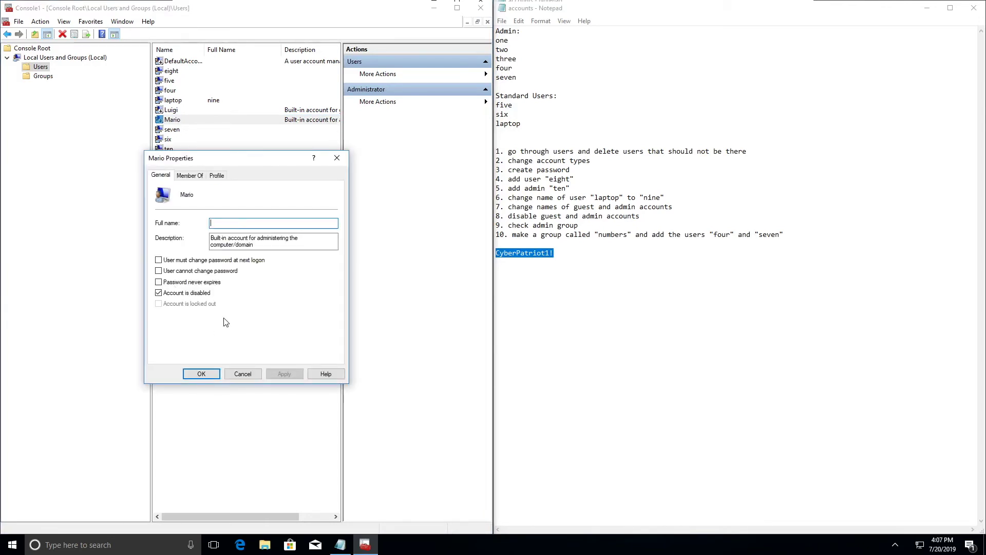
pyautogui.click(198, 378)
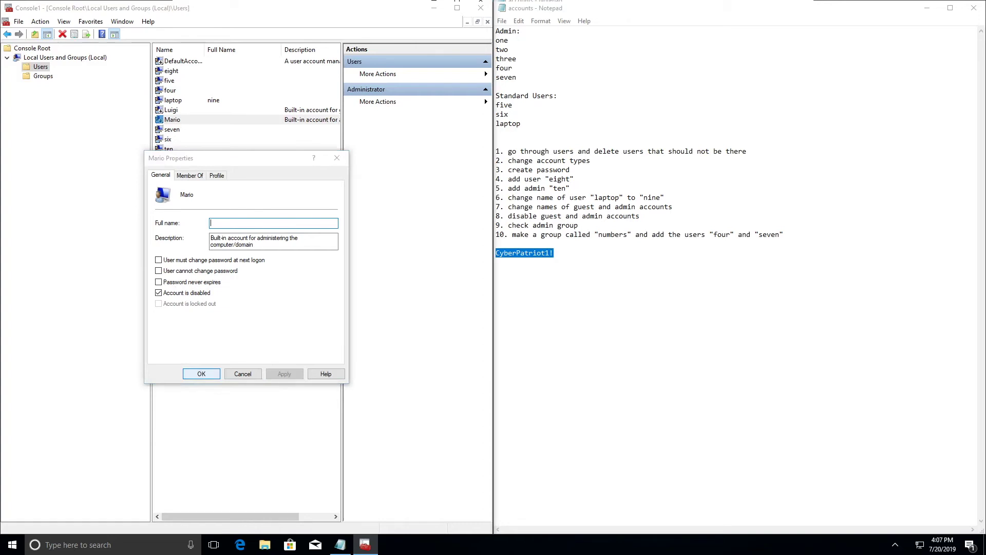
pyautogui.click(484, 267)
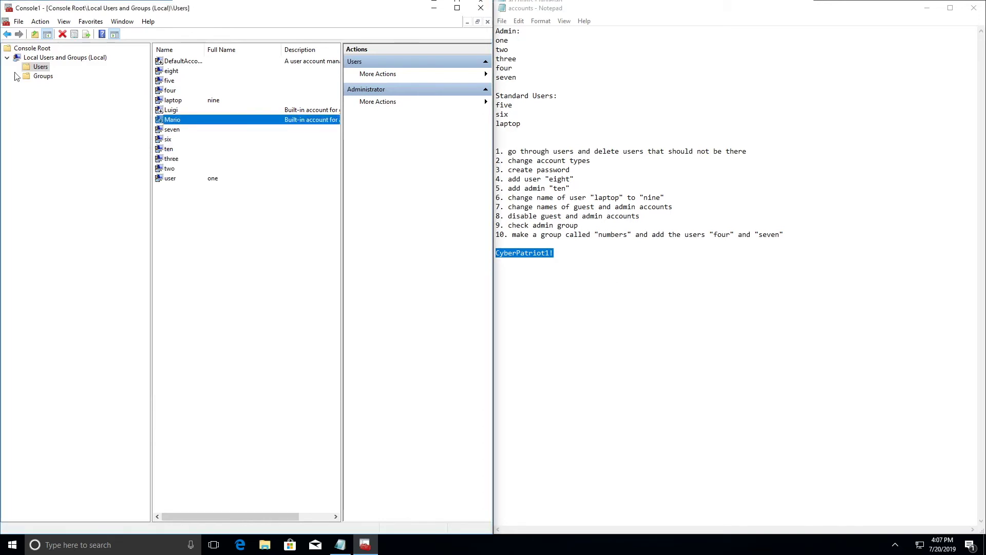
# Open the Administrators group's properties and review members four, Mario, seven, ten, three, two, user.
pyautogui.click(43, 76)
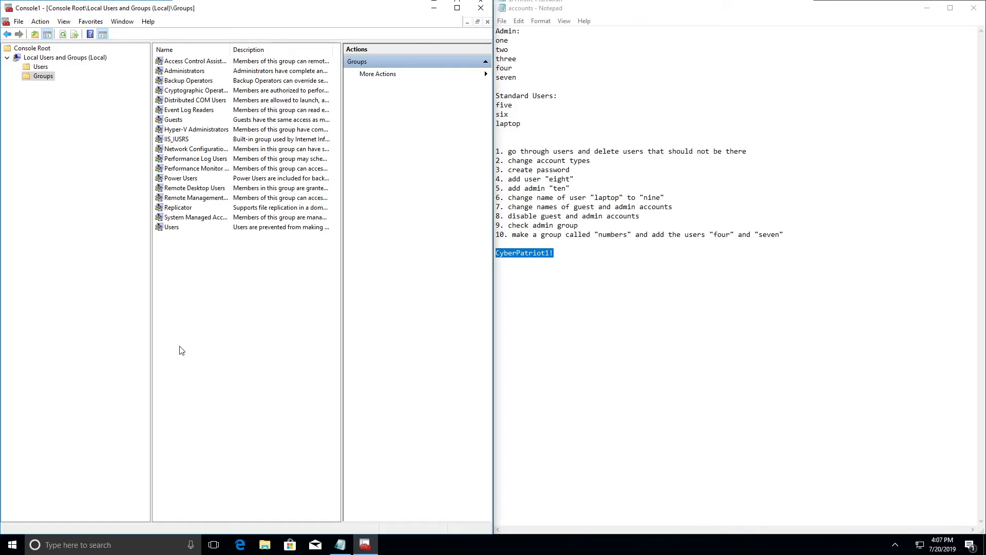
pyautogui.click(201, 73)
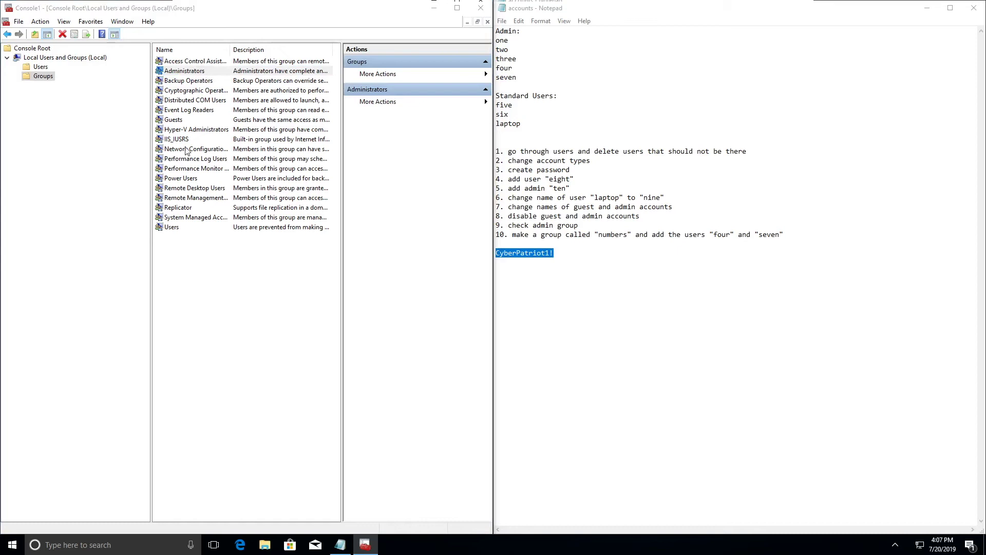
pyautogui.press('Return')
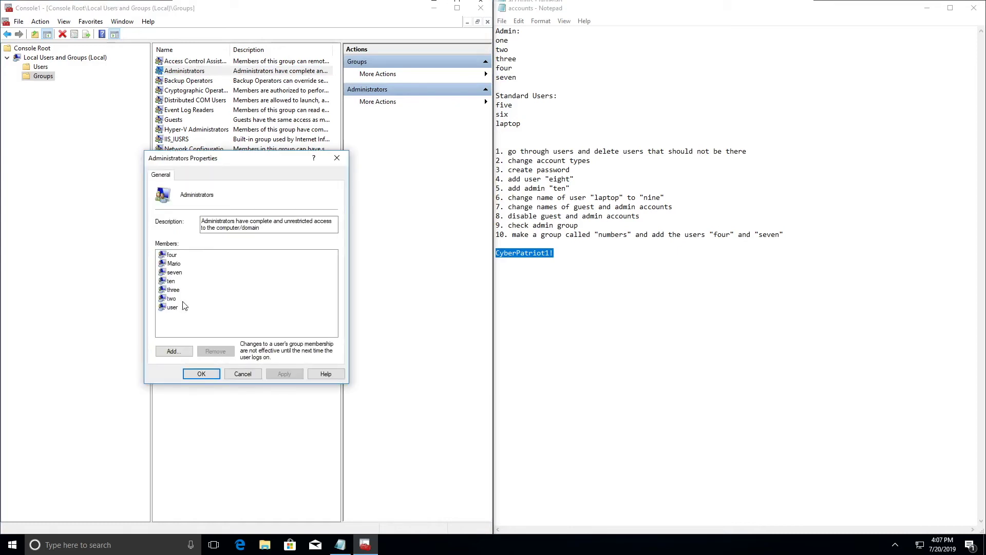
pyautogui.click(173, 308)
pyautogui.press('Up')
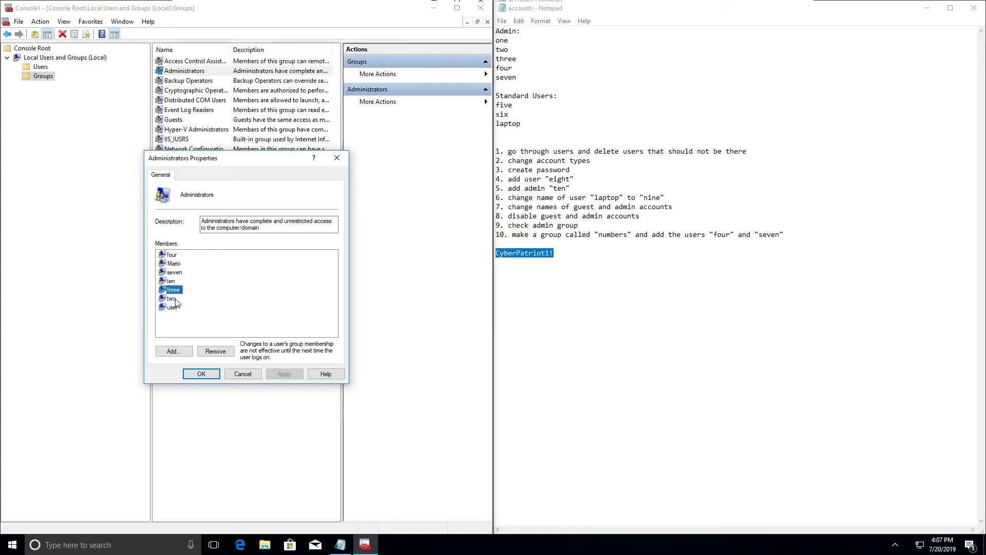
pyautogui.press('Up')
pyautogui.press('Up')
pyautogui.press('Up')
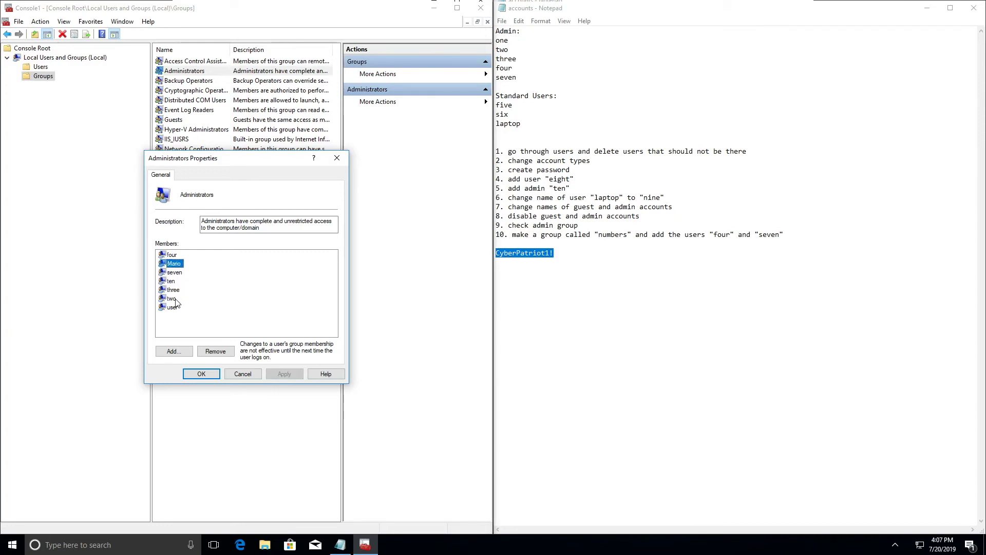
pyautogui.press('Up')
# Close the Administrators properties and start a new group named numbers.
pyautogui.click(202, 374)
pyautogui.click(195, 149)
pyautogui.click(218, 286)
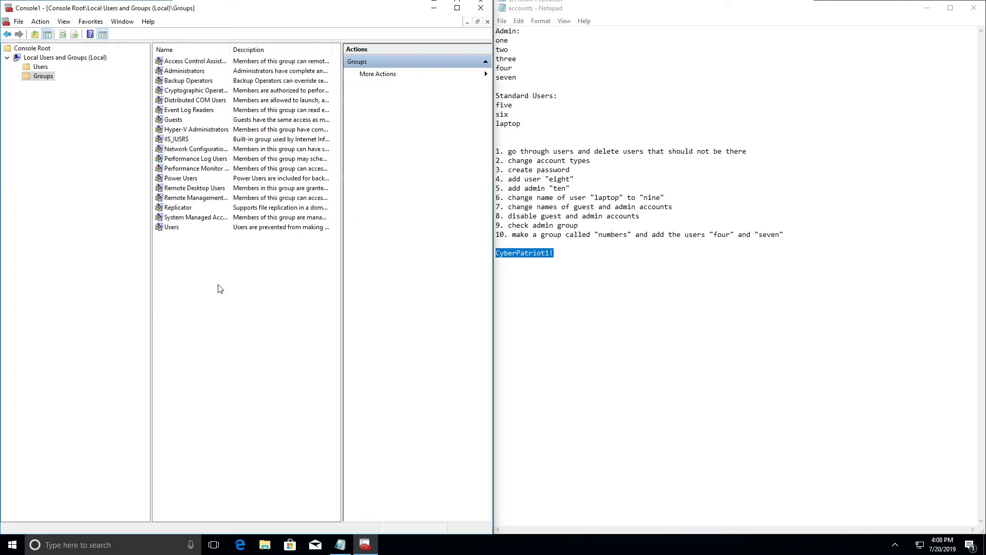
pyautogui.rightClick(219, 286)
pyautogui.click(254, 291)
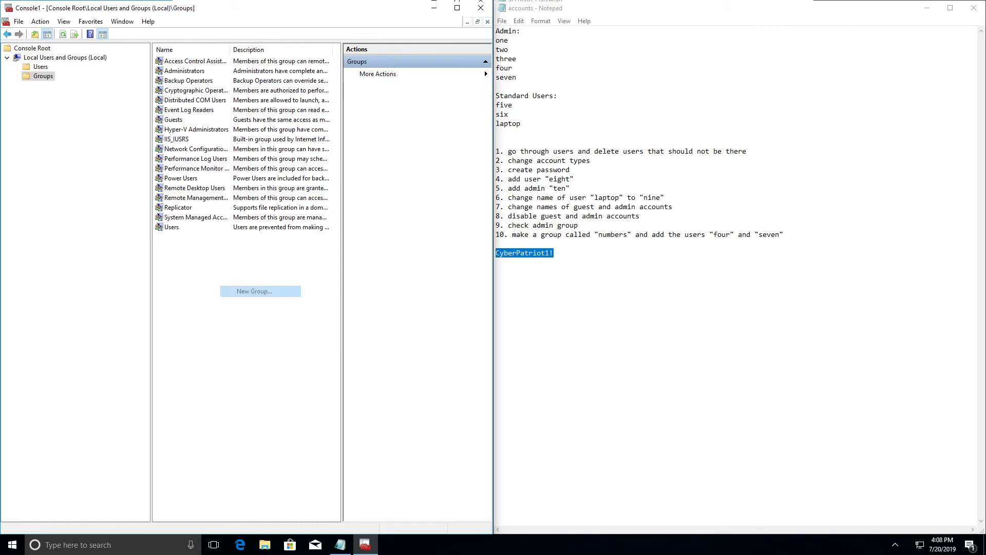
pyautogui.write('numbers')
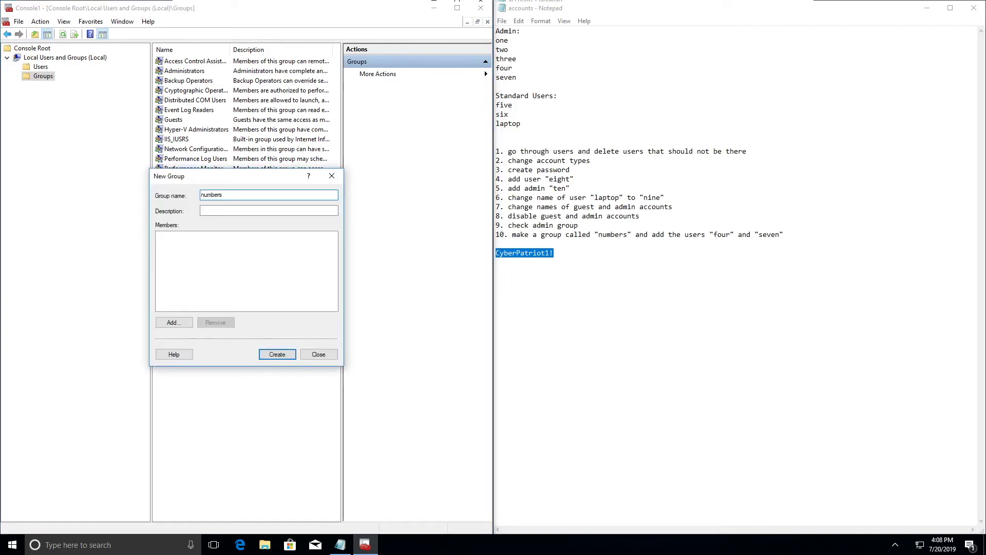
pyautogui.press('Tab')
# Add users four and seven as members and create the numbers group.
pyautogui.click(174, 322)
pyautogui.write('four')
pyautogui.press('Return')
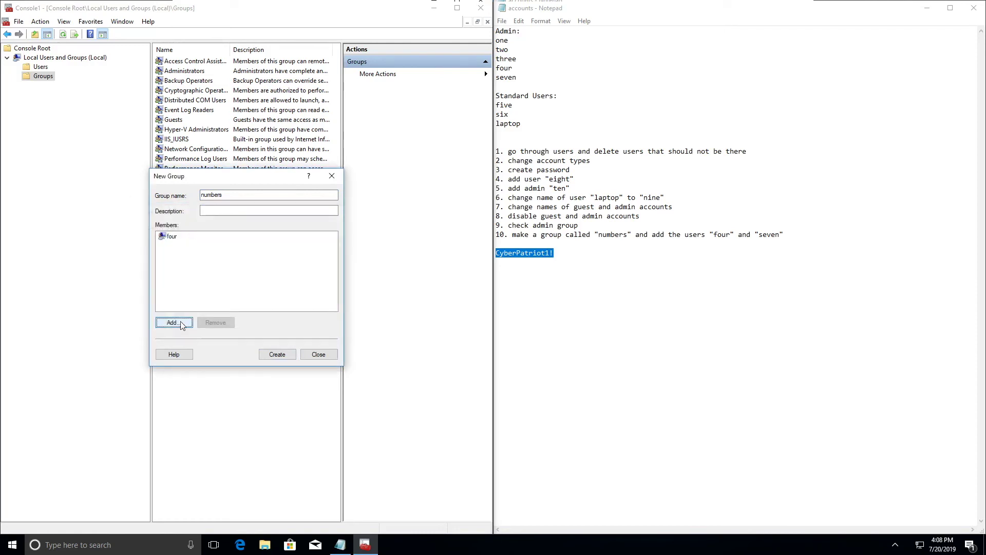
pyautogui.click(175, 323)
pyautogui.write('seven')
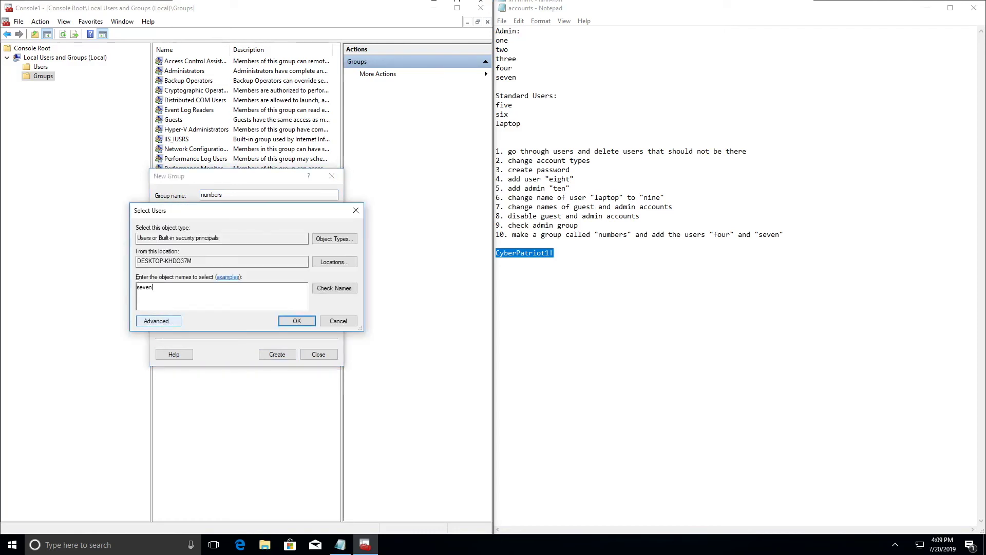
pyautogui.press('Return')
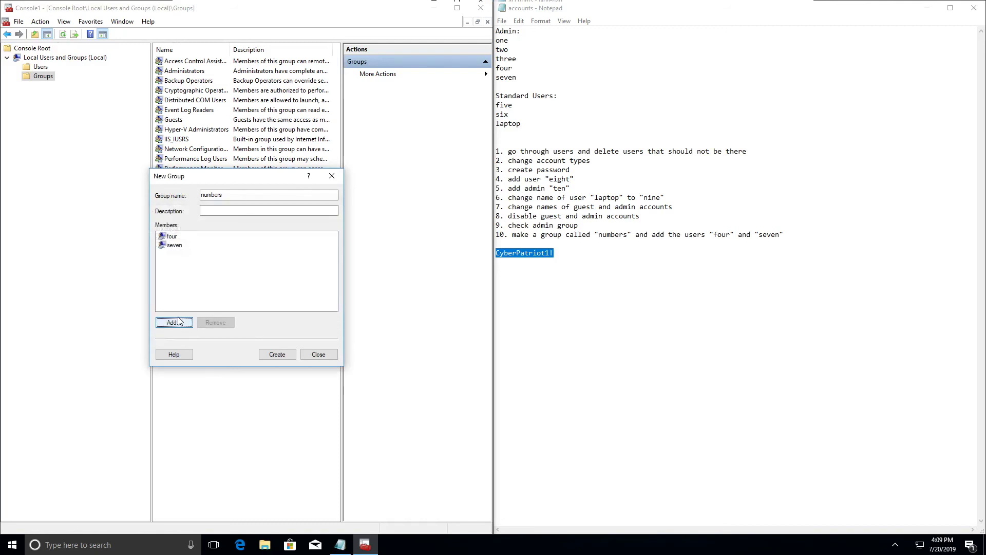
pyautogui.click(178, 323)
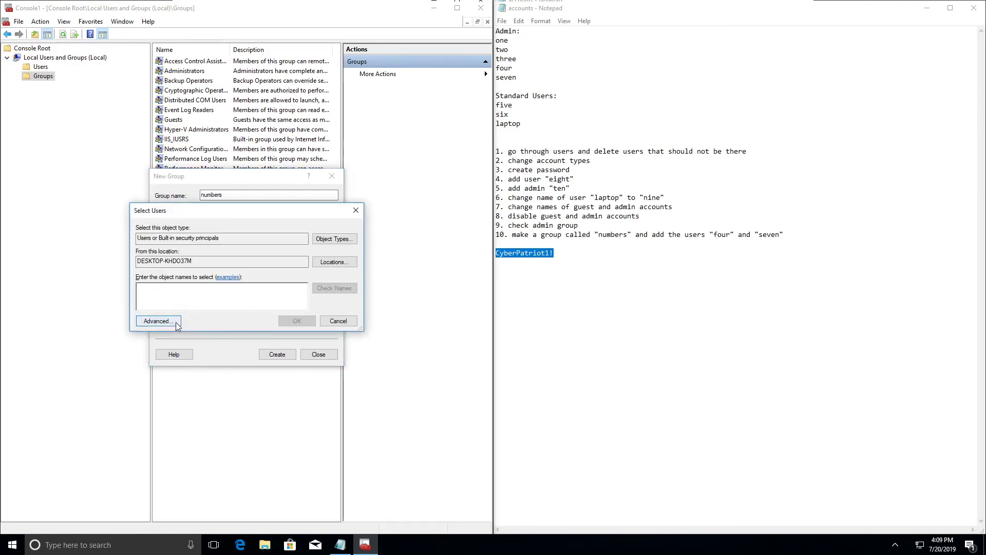
pyautogui.write('thre')
pyautogui.hotkey('shift', 'Tab')
pyautogui.hotkey('shift', 'Tab')
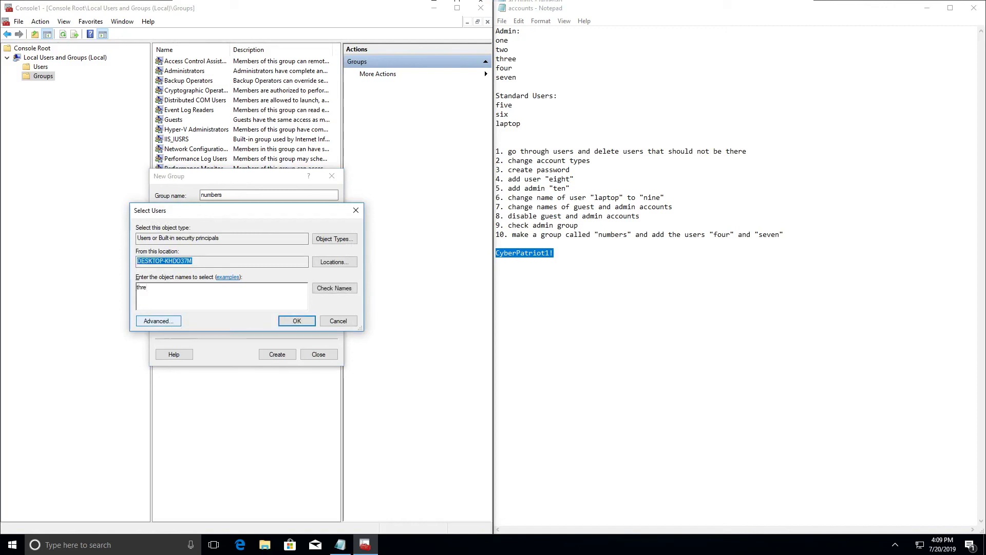
pyautogui.click(165, 321)
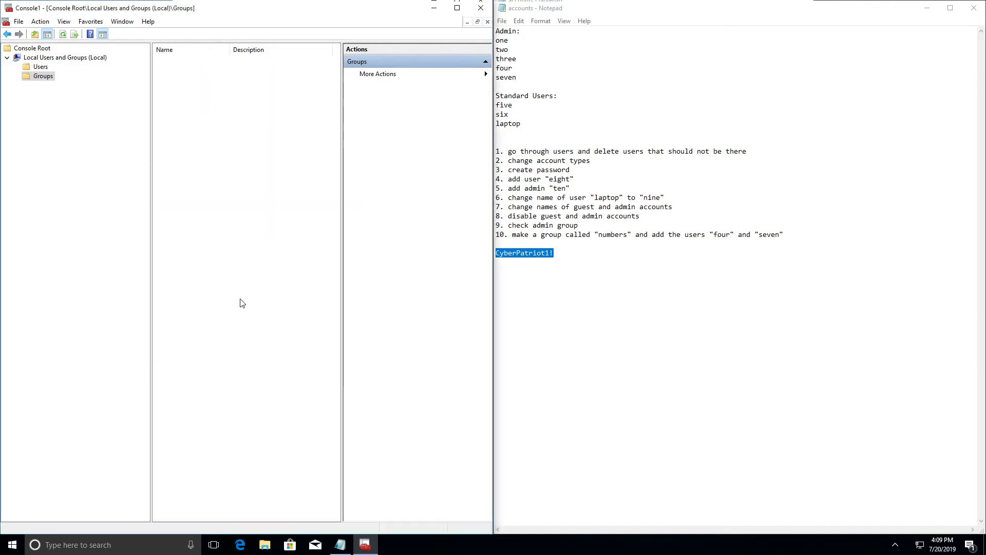
pyautogui.click(193, 238)
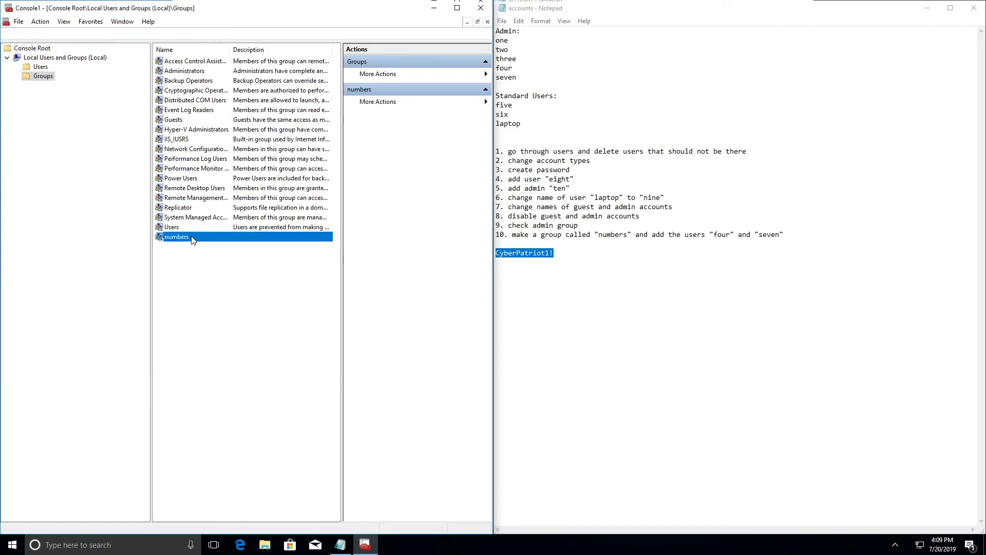